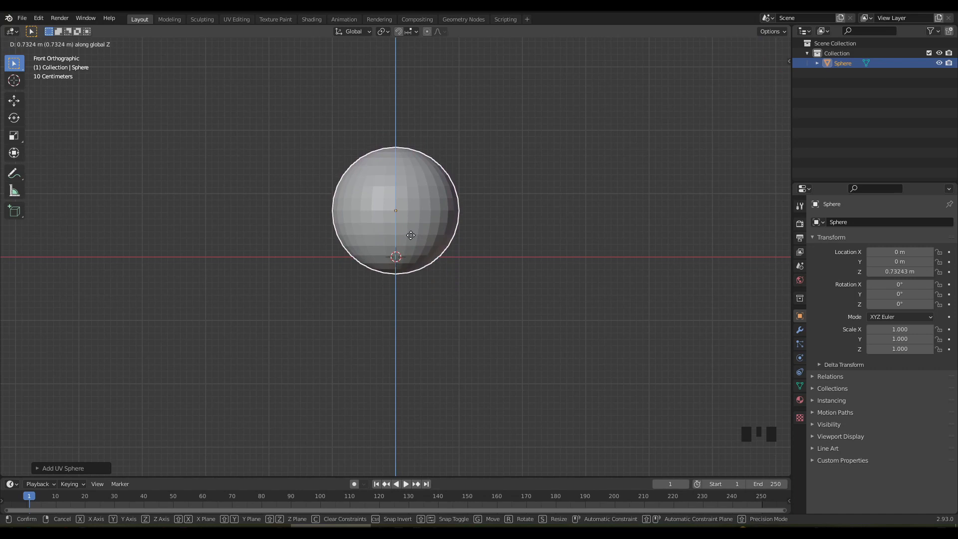
Raise the sphere about 0.73 m along Z and delete its mesh faces below the ground line.
click(412, 236)
key(Tab)
key(3)
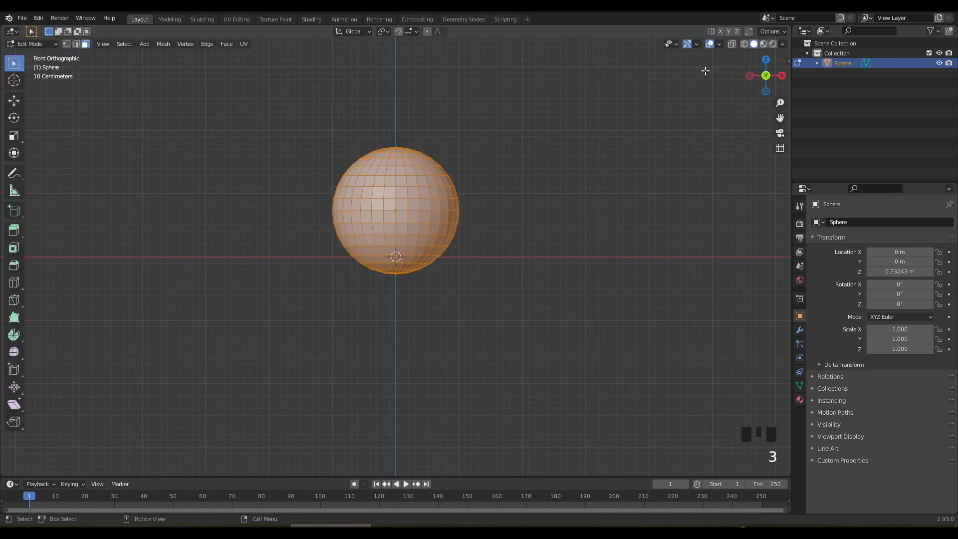
click(732, 43)
scroll(477, 259, up, 2)
drag(523, 308, 269, 254)
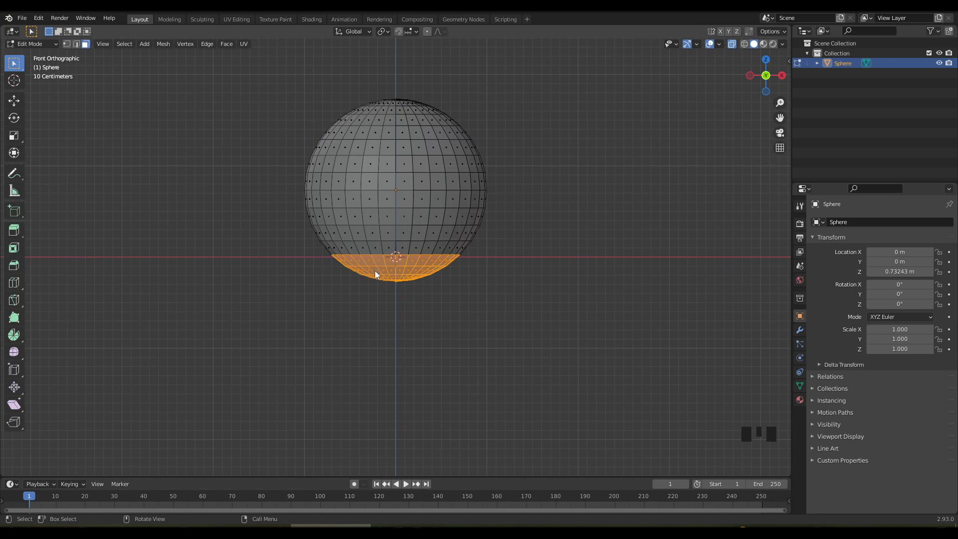
key(x)
click(366, 293)
Delete the faces of the sphere's top cap to open it, then turn off X-ray display.
shift+middle_drag(494, 271, 500, 352)
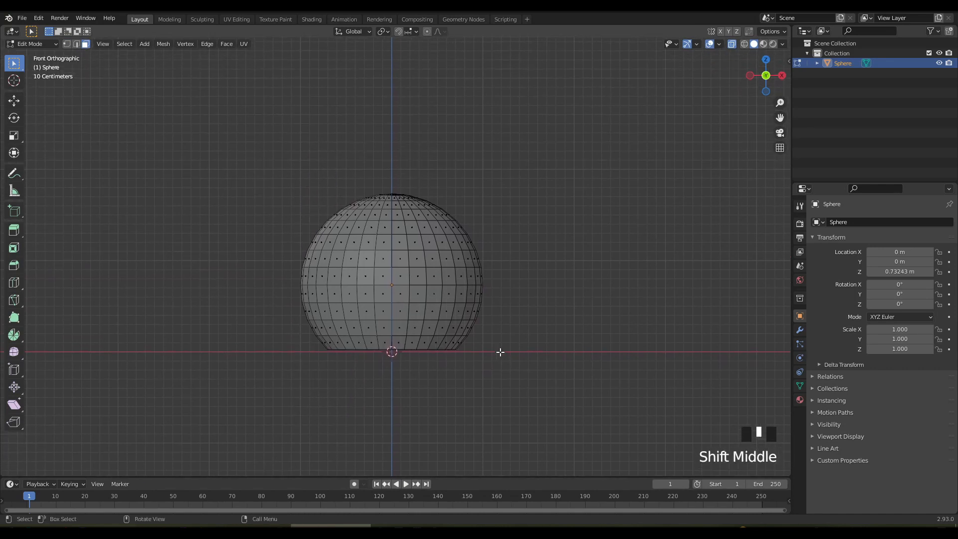
drag(274, 166, 474, 225)
key(x)
click(475, 226)
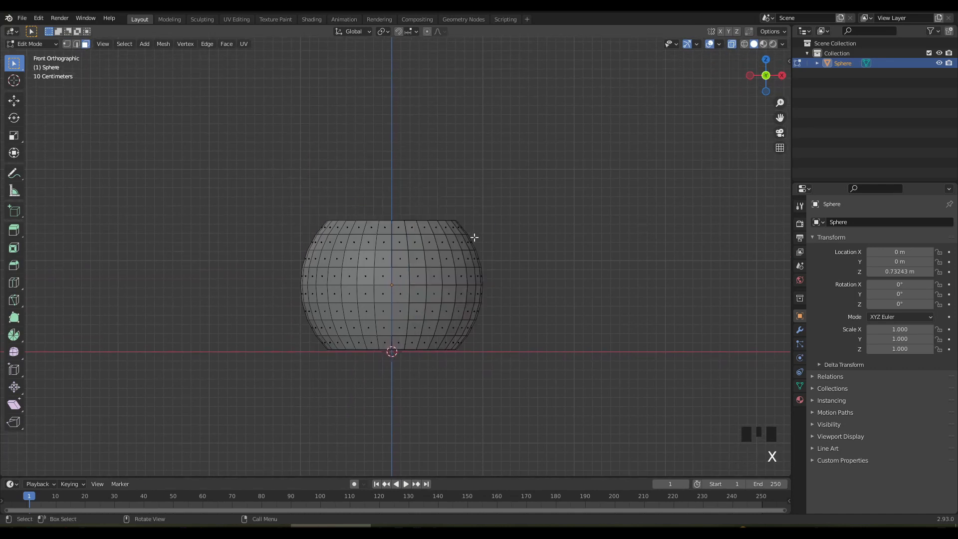
middle_drag(474, 237, 480, 255)
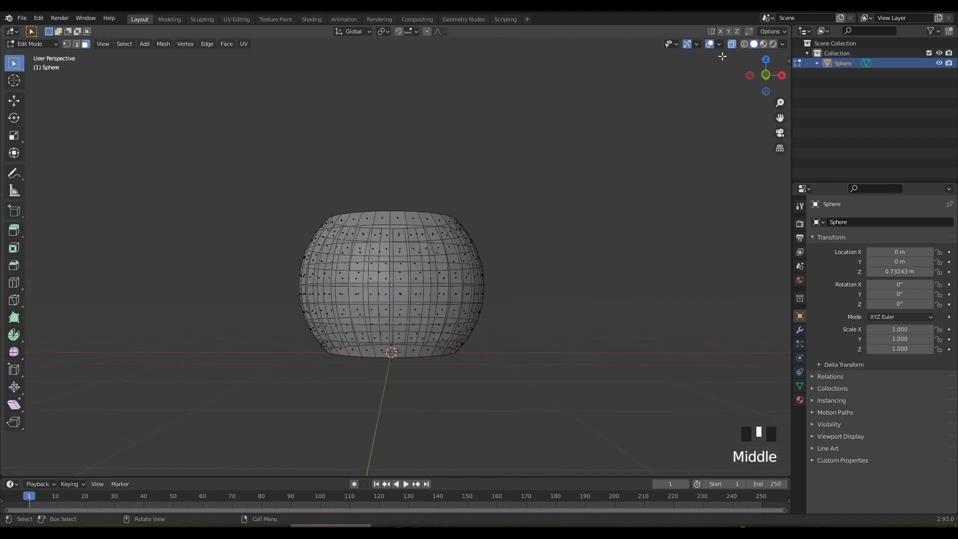
click(732, 44)
Select the edge loop of the bottom opening and extrude it about 0.07 m down along Z.
middle_drag(490, 301, 476, 302)
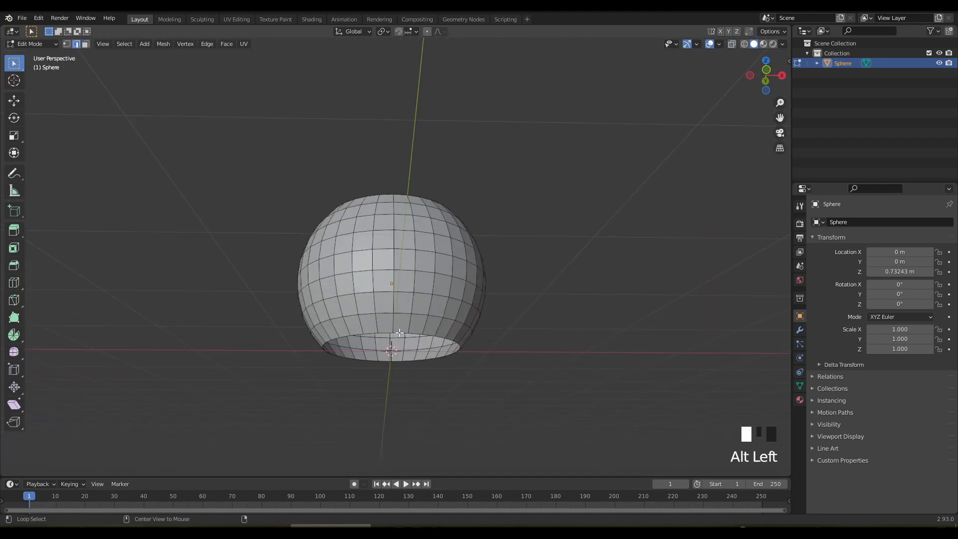
alt+click(399, 332)
middle_drag(399, 333, 481, 327)
key(KP_1)
key(e)
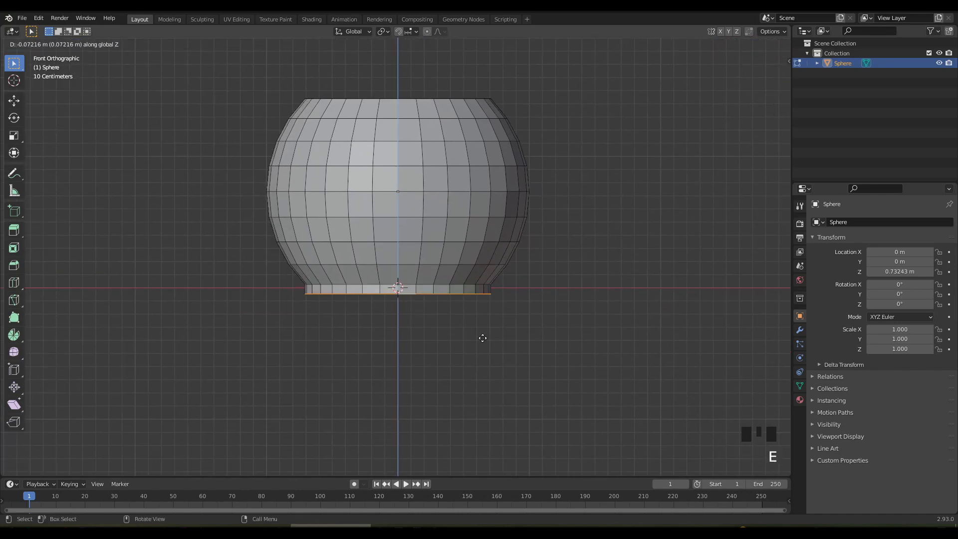
click(482, 337)
Fill the extruded bottom opening with a face and bevel its rim slightly, finishing the mesh edit.
mouse_move(482, 336)
middle_down()
mouse_move(481, 301)
mouse_move(481, 345)
middle_up()
key(f)
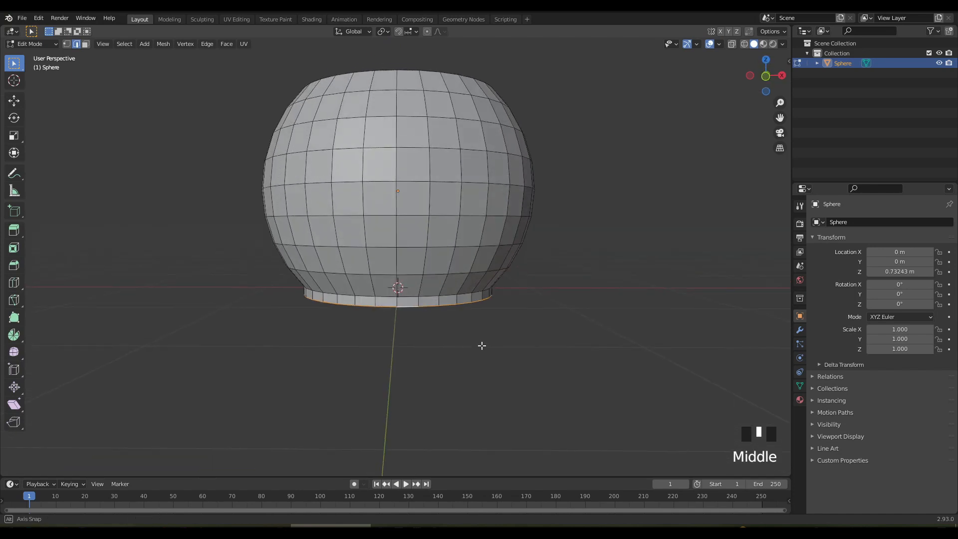
key(ctrl+b)
click(511, 346)
scroll(511, 333, down, 2)
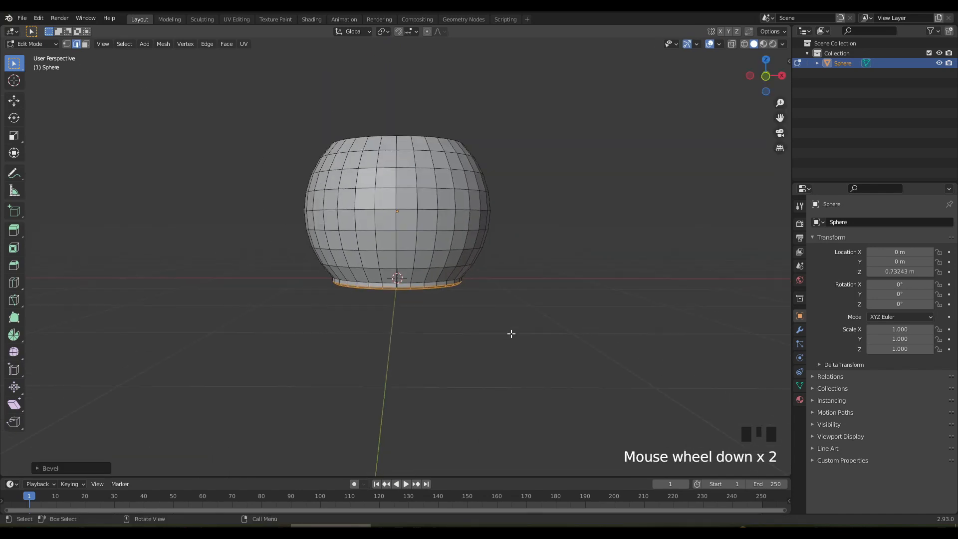
shift+middle_drag(511, 333, 499, 361)
key(Tab)
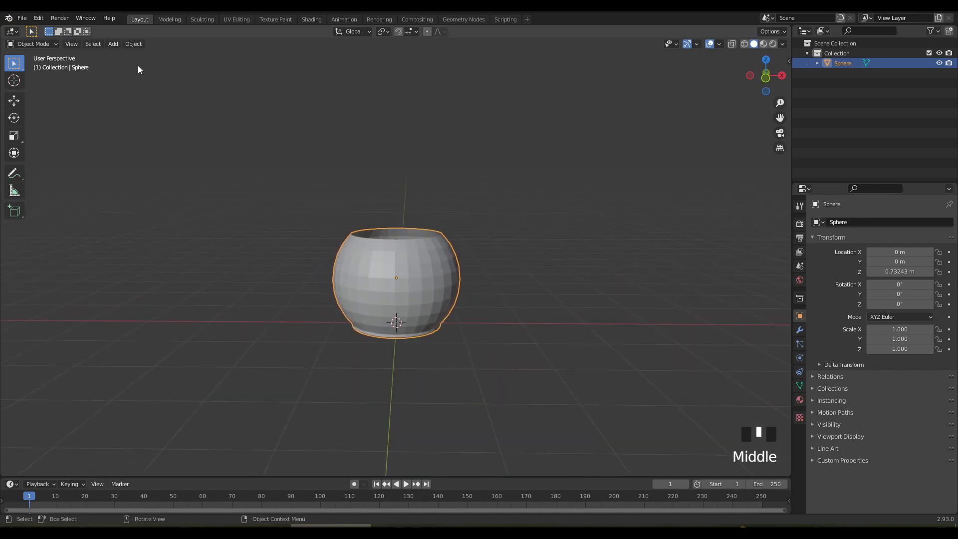
Add a torus with a 1 m major radius and a 0.09 m minor radius.
click(113, 44)
mouse_move(136, 53)
click(234, 115)
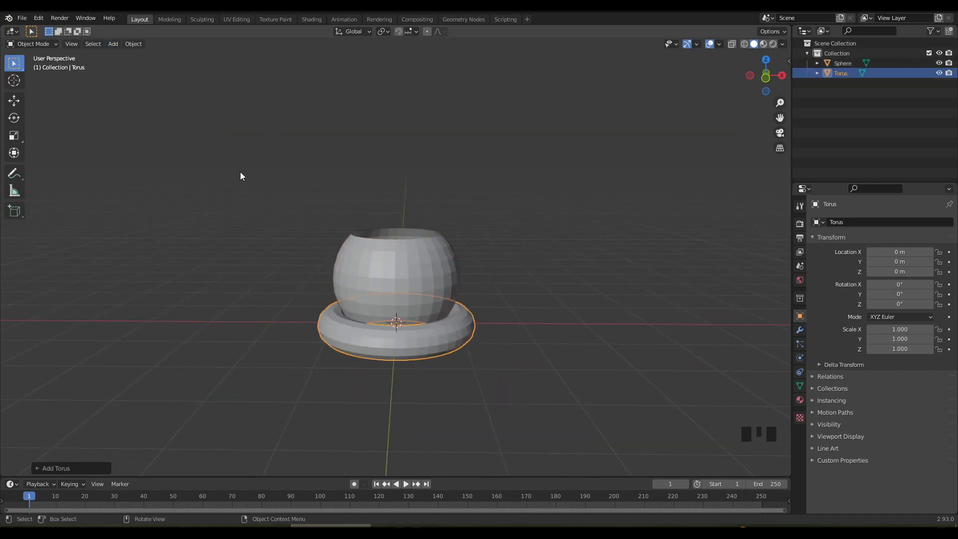
click(106, 467)
drag(138, 378, 131, 377)
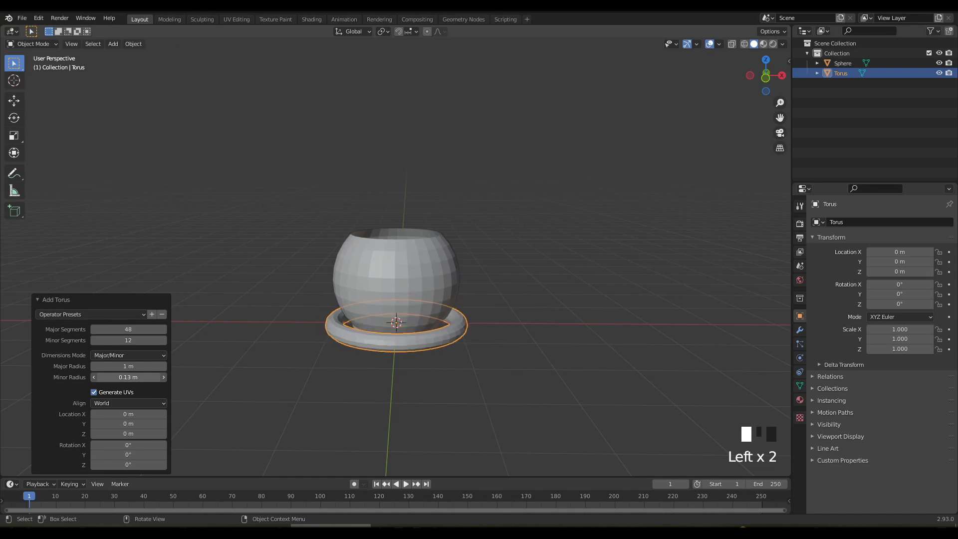
middle_drag(269, 415, 273, 412)
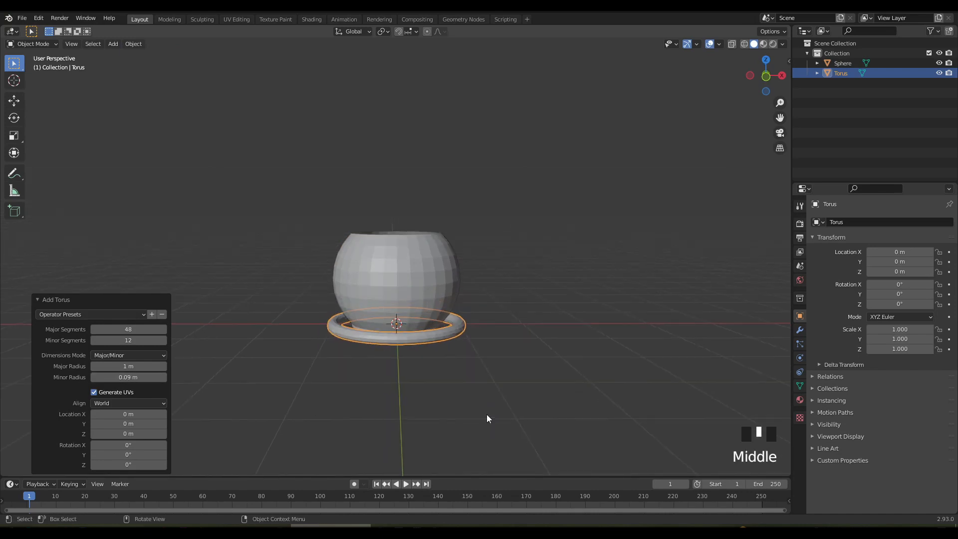
Move the torus about 1.35 m up along Z to the pot's opening.
key(Tab)
key(Tab)
key(g)
key(z)
click(468, 317)
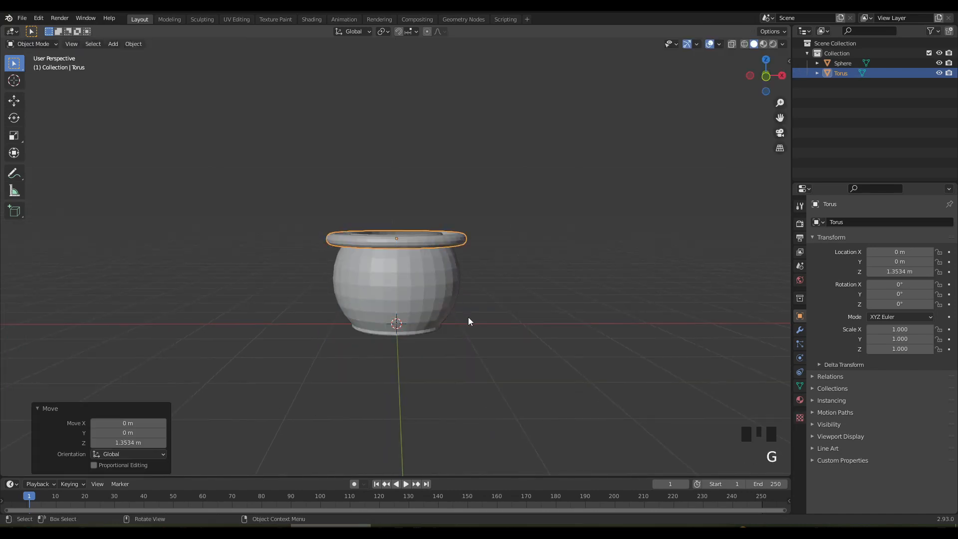
Scale the torus to about 0.75 to fit the pot's opening and raise it about 0.067 m along Z.
scroll(469, 320, up, 2)
middle_drag(469, 324, 482, 387)
key(s)
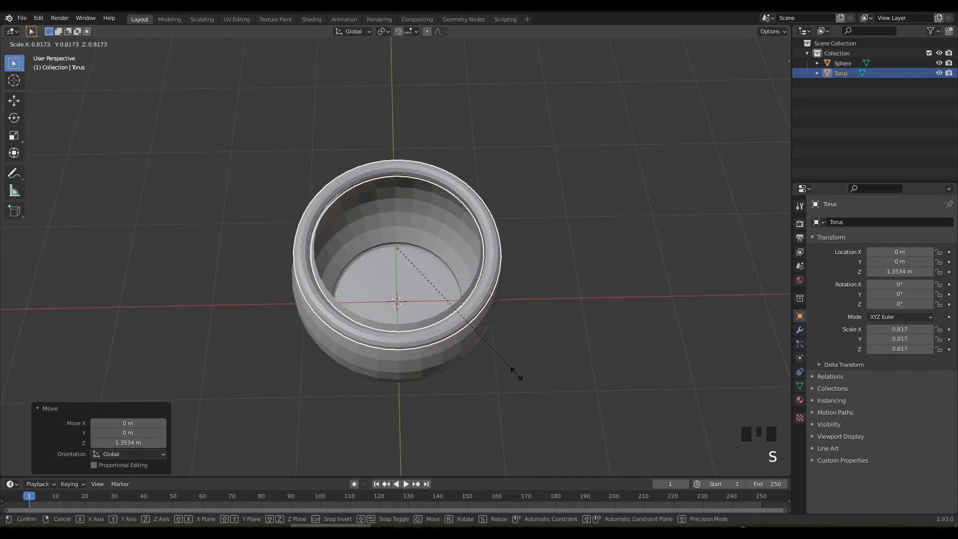
click(504, 366)
middle_drag(504, 366, 470, 274)
scroll(456, 306, up, 2)
key(g)
key(z)
click(456, 298)
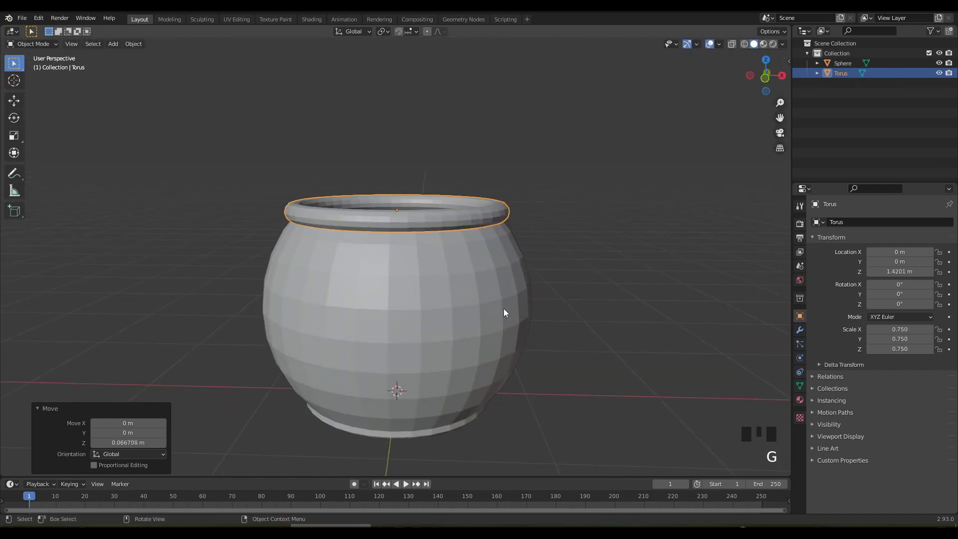
scroll(504, 309, down, 2)
middle_drag(505, 311, 503, 309)
key(Tab)
click(506, 306)
scroll(503, 309, down, 1)
key(Tab)
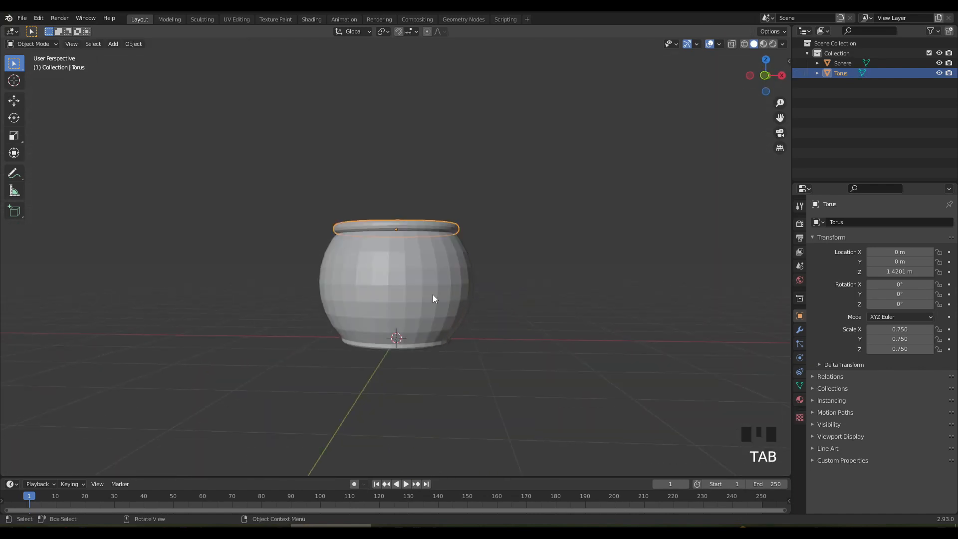
Flatten the pot body by scaling it to about 0.884 along Z.
click(433, 294)
middle_drag(432, 294, 474, 328)
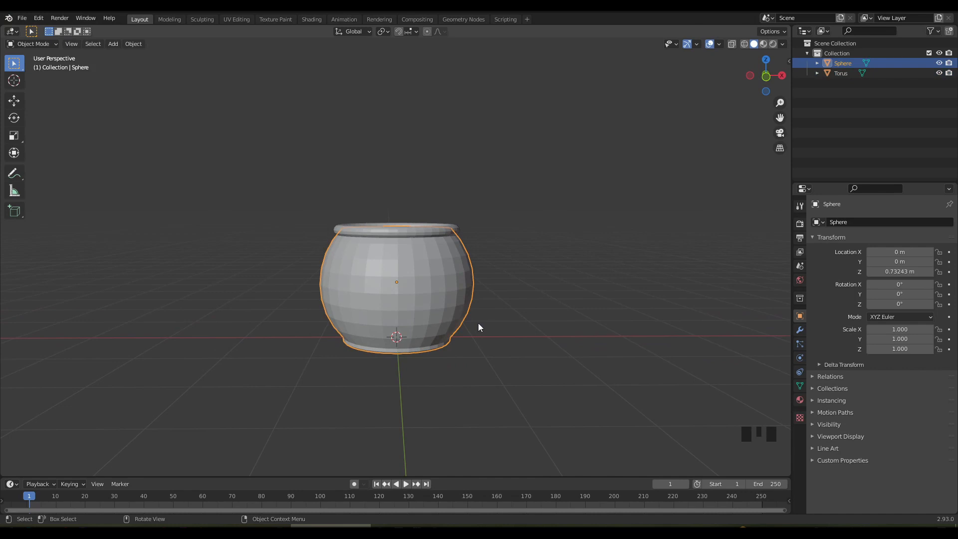
key(s)
key(z)
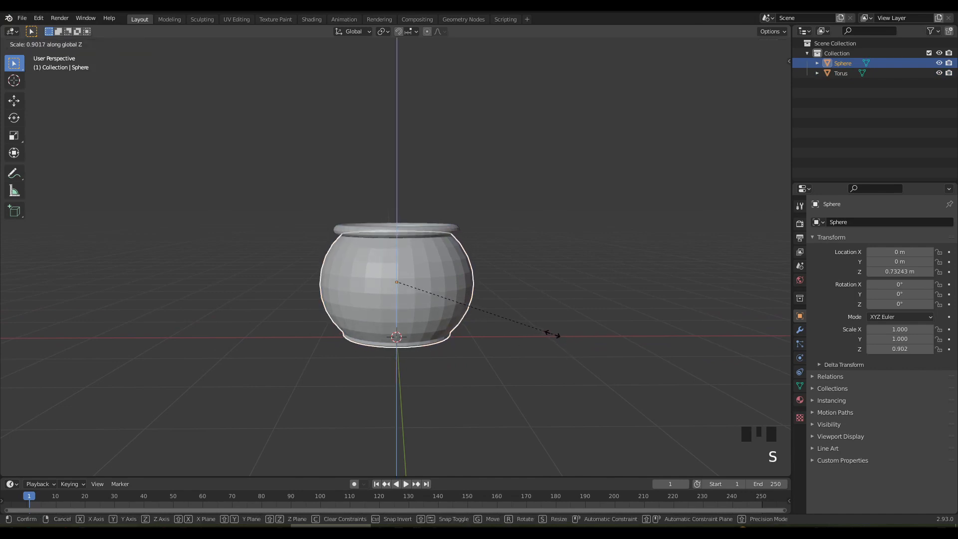
click(513, 312)
key(KP_1)
scroll(511, 310, up, 4)
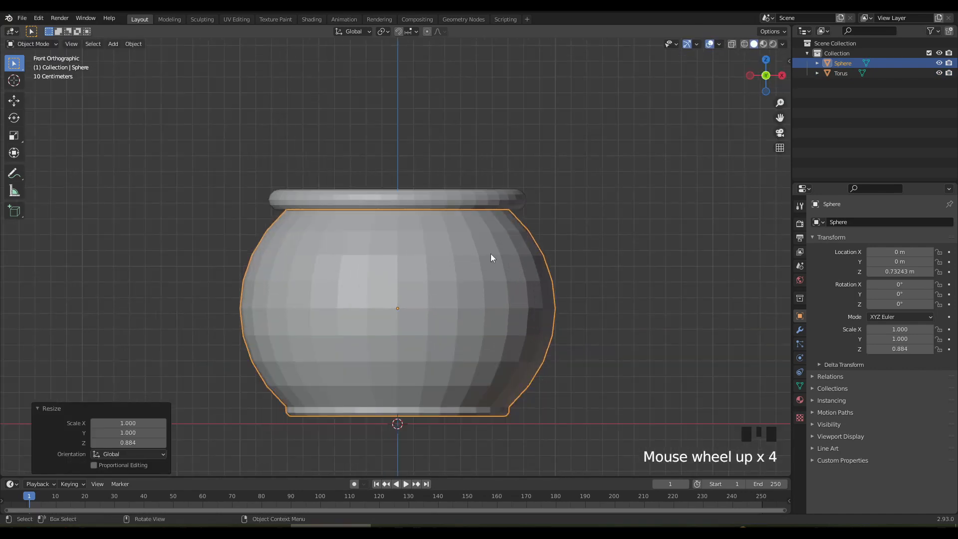
click(536, 250)
middle_drag(536, 249, 508, 314)
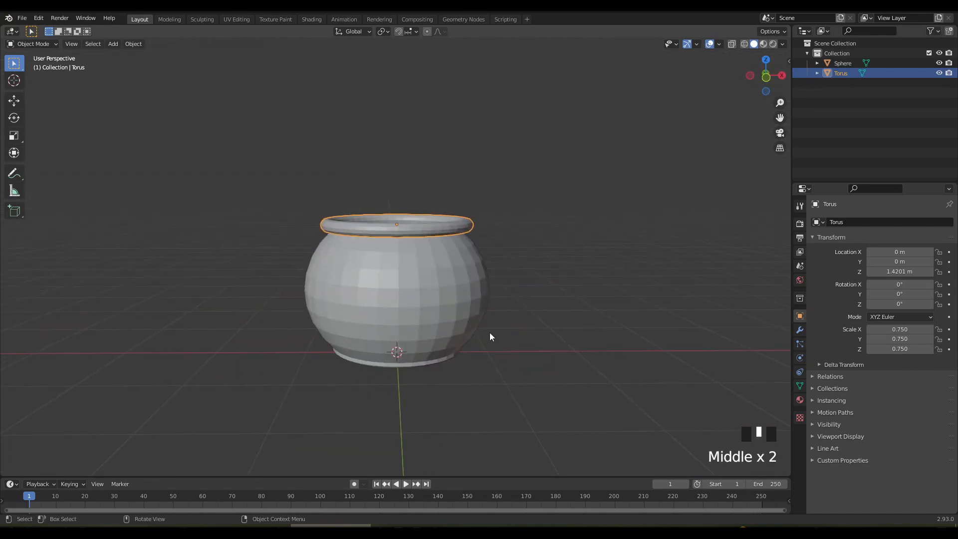
Add a cube, raise it about 2.07 m along Z above the pot and scale it down to about 0.062.
click(113, 45)
mouse_move(149, 54)
click(205, 67)
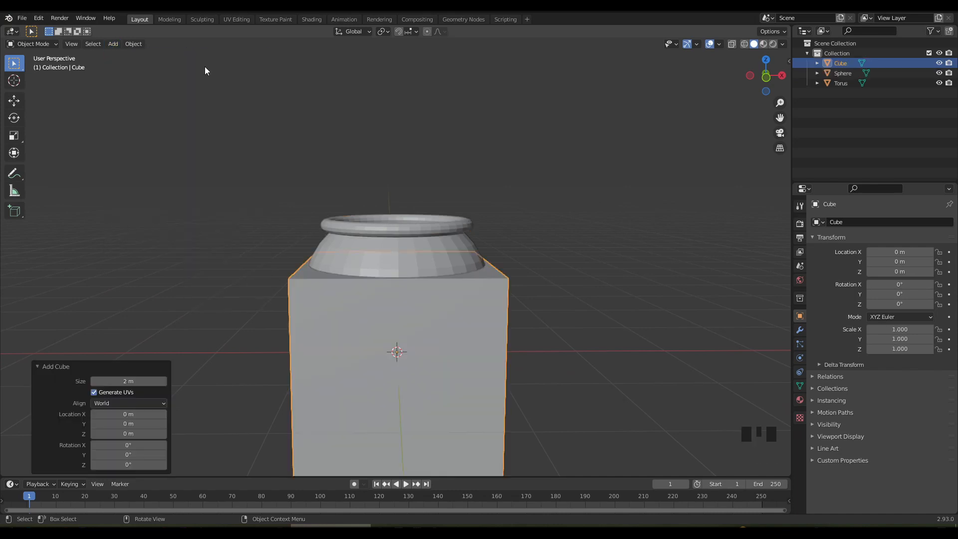
scroll(448, 361, down, 2)
middle_drag(448, 360, 449, 365)
key(g)
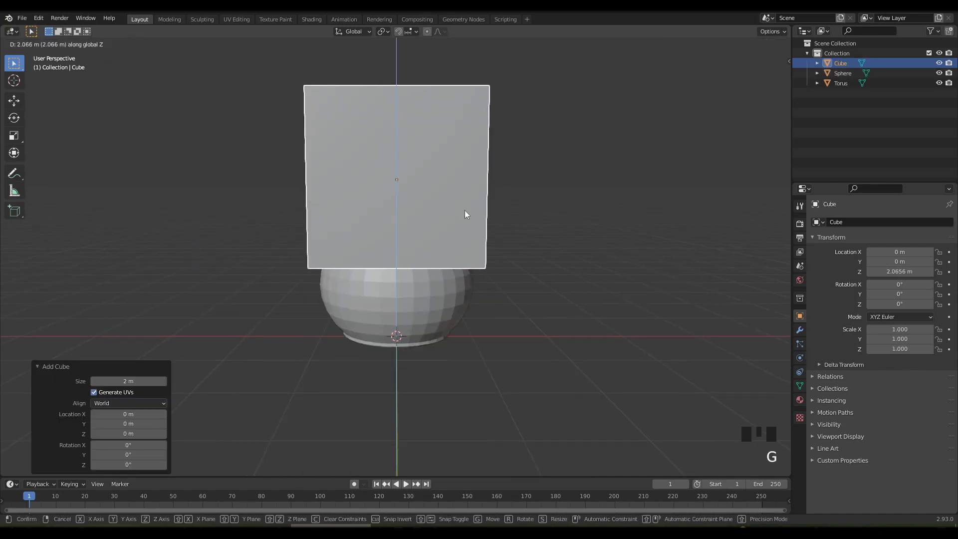
click(465, 214)
key(s)
click(397, 220)
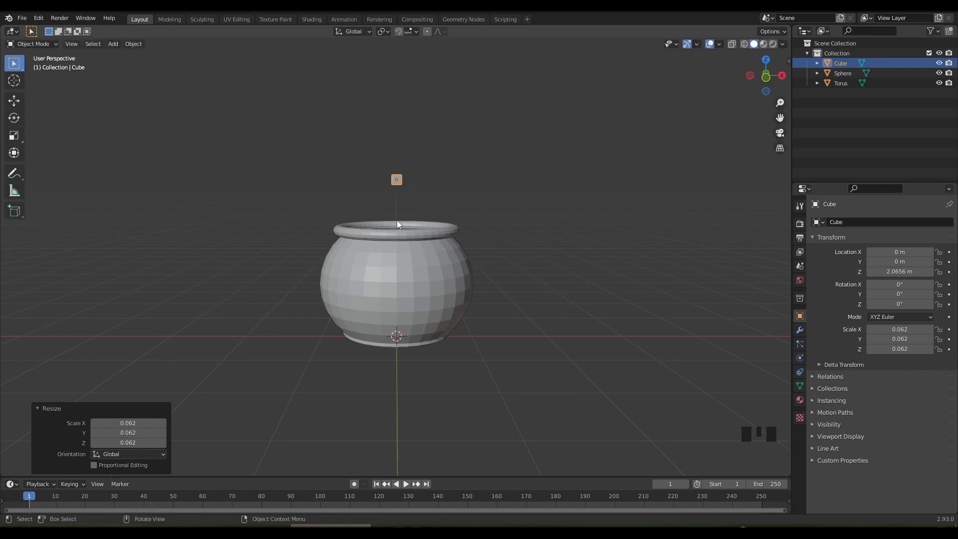
Stretch the small cube about 2.1 times along Y and apply its location, rotation and scale.
middle_drag(397, 220, 495, 256)
scroll(429, 209, up, 2)
middle_drag(429, 210, 424, 277)
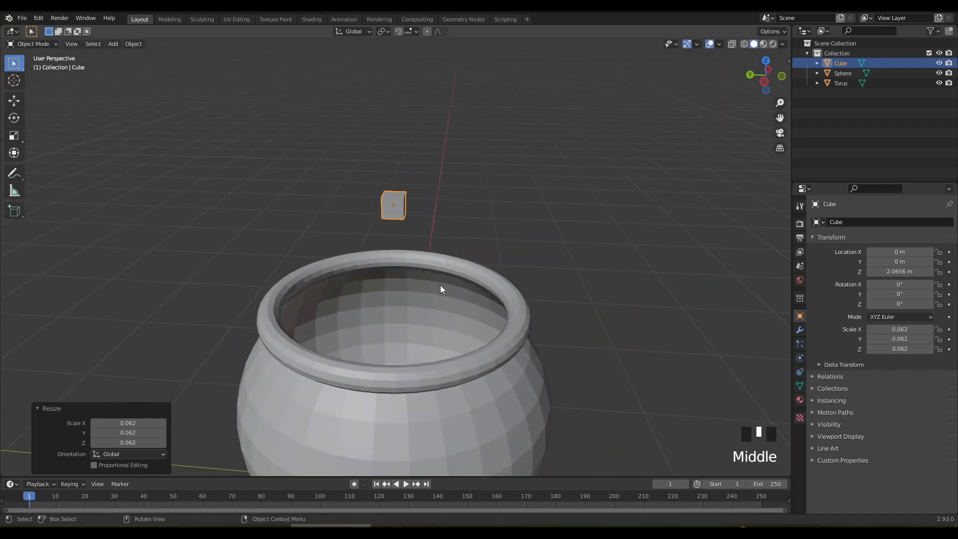
key(s)
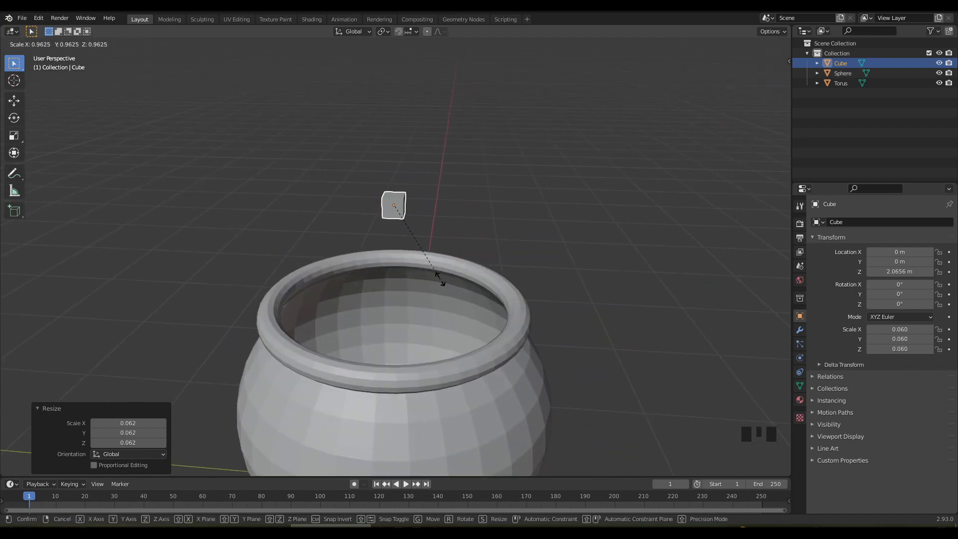
key(y)
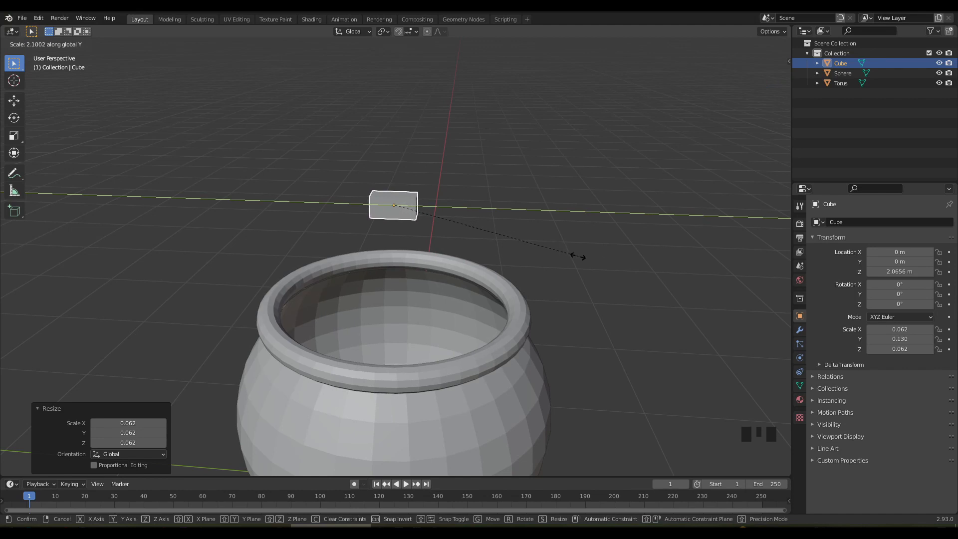
right_click(579, 256)
key(ctrl+a)
click(444, 292)
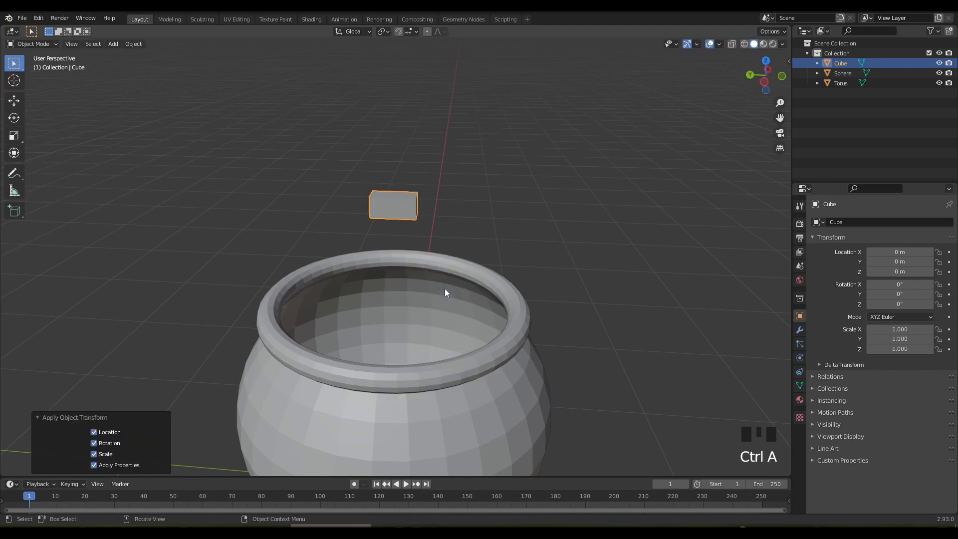
Select the block's whole mesh and lengthen it about 1.35 times along Y.
key(Tab)
middle_drag(445, 288, 449, 231)
key(period)
middle_drag(436, 297, 384, 211)
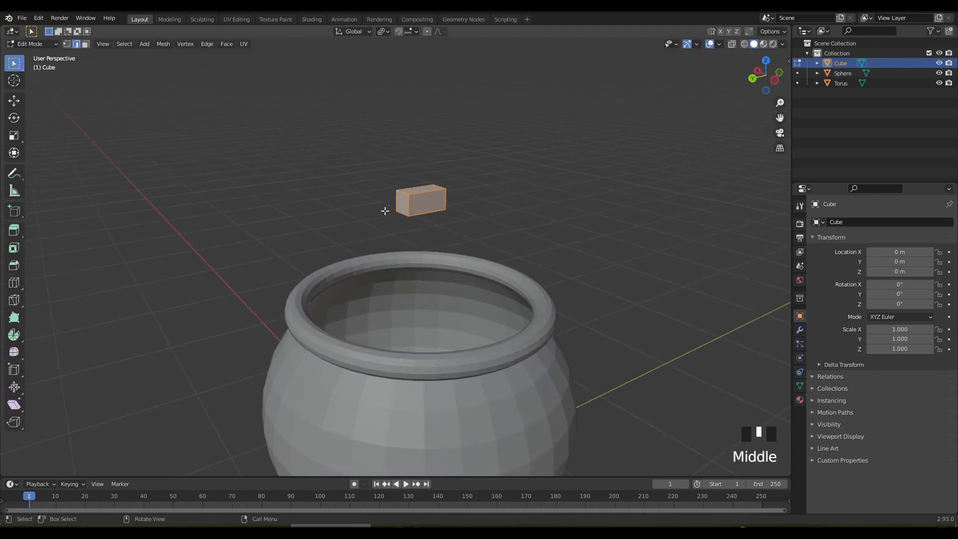
click(403, 203)
middle_drag(478, 238, 442, 246)
shift+click(392, 205)
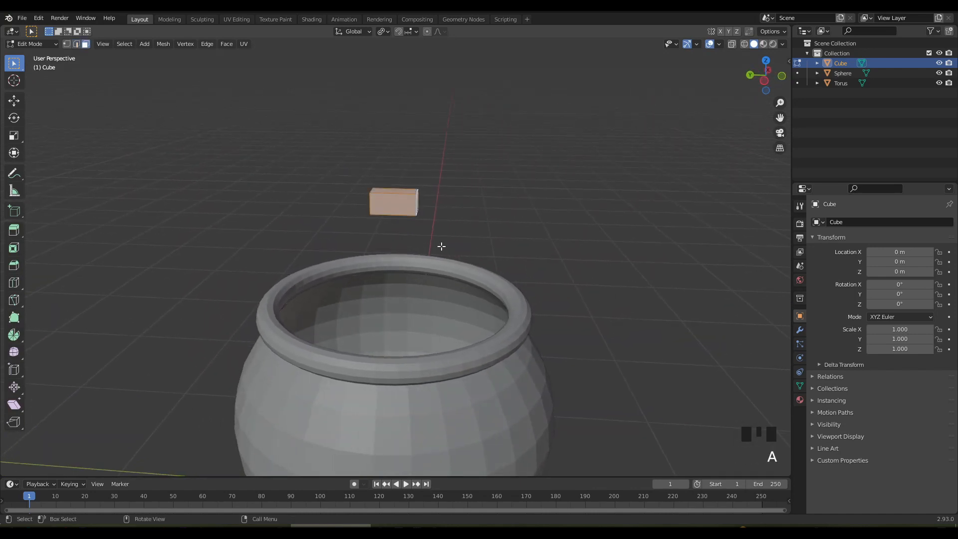
key(s)
key(y)
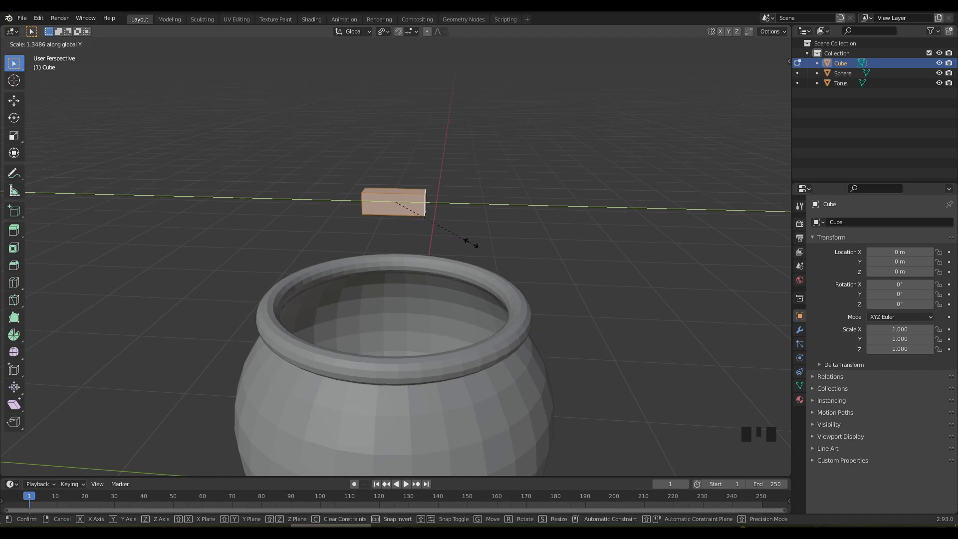
click(470, 242)
Extrude the block's two end faces outward to add a short segment at each end.
middle_drag(469, 242, 323, 210)
shift+click(383, 209)
key(e)
click(476, 266)
Extrude the side faces of the two end segments about 0.2 m to form a U-shaped handle.
click(348, 189)
shift+click(418, 193)
middle_drag(430, 237, 487, 248)
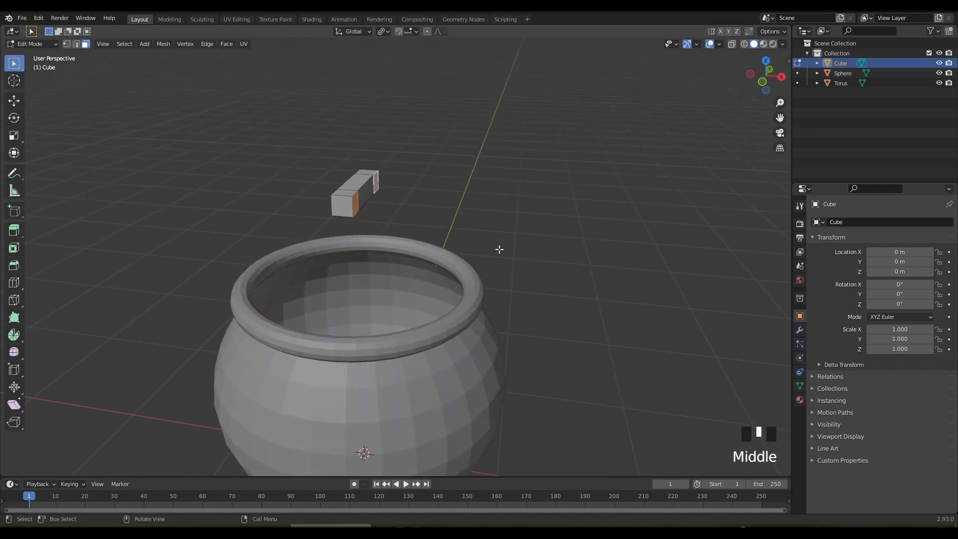
key(e)
click(516, 249)
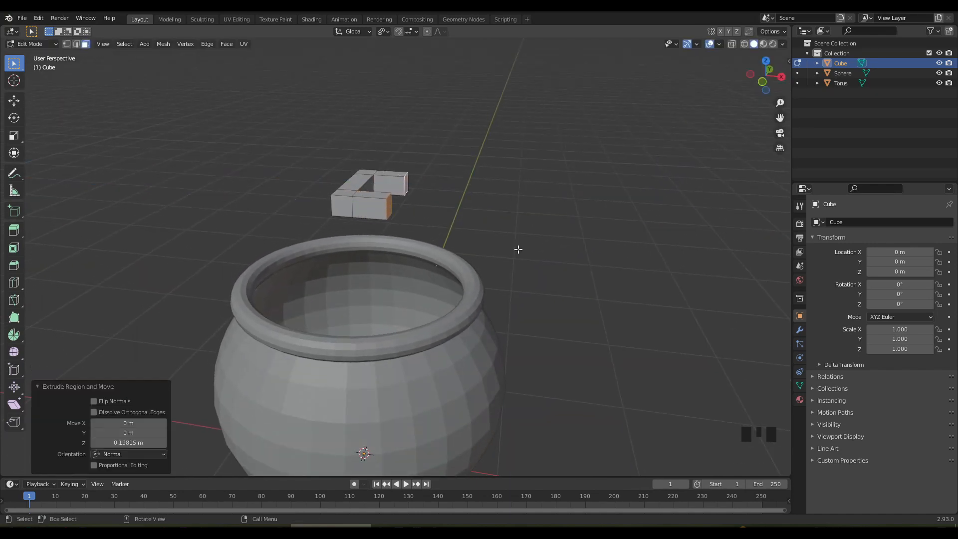
Scale the end faces of the handle's two arms to about 0.673 and finish the mesh edit.
key(s)
click(477, 236)
scroll(477, 235, down, 3)
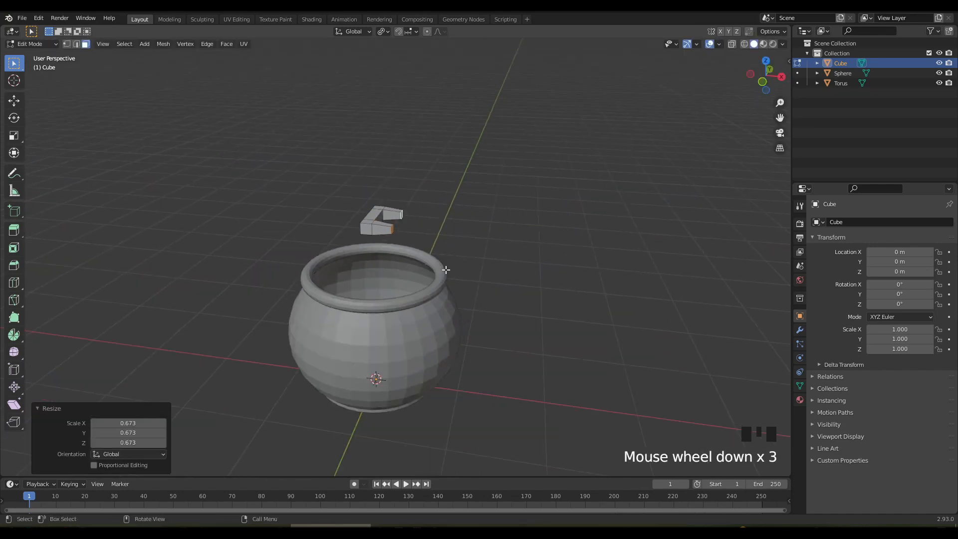
key(Tab)
Move the handle about -1.126 m along X and -1.054 m along Z to the pot's side.
middle_drag(476, 236, 441, 281)
key(g)
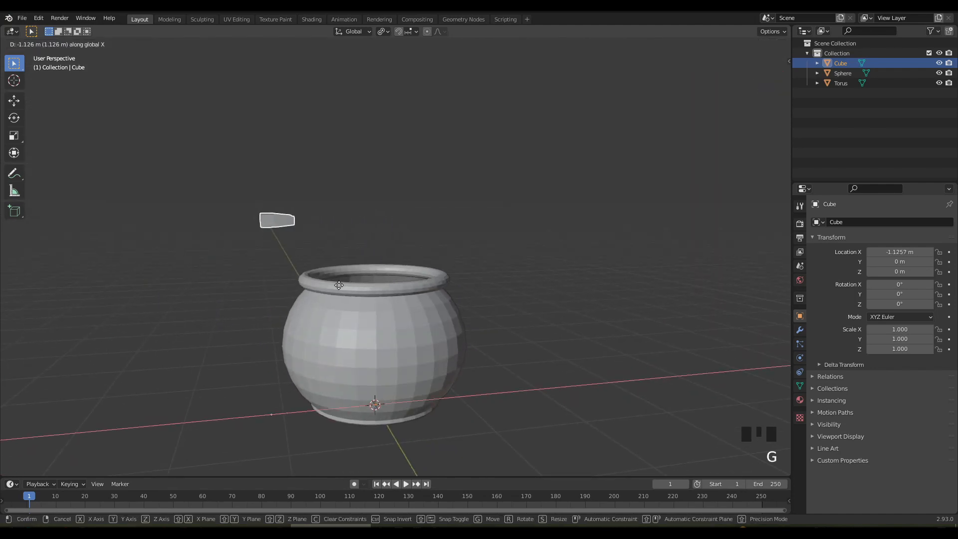
click(339, 285)
key(g)
key(z)
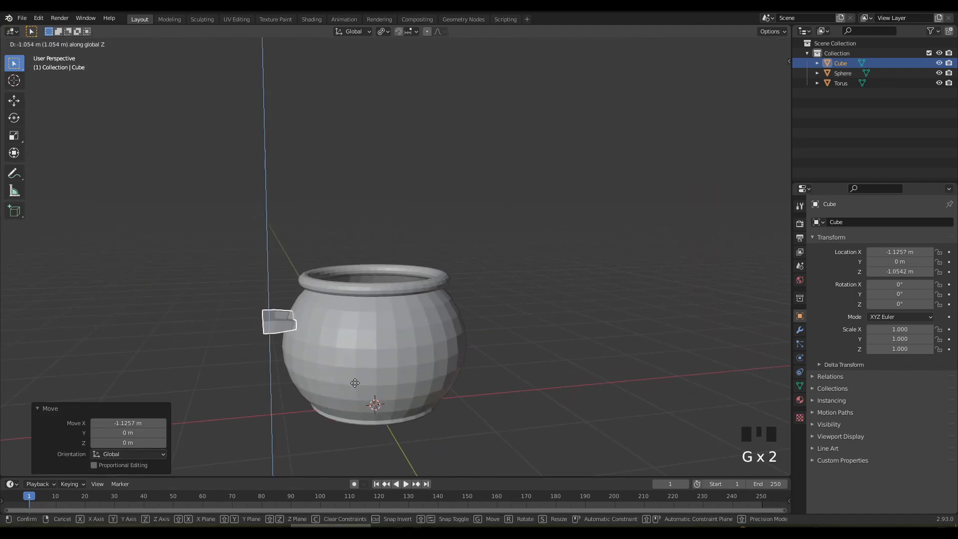
click(354, 383)
middle_drag(354, 383, 433, 352)
scroll(433, 352, up, 5)
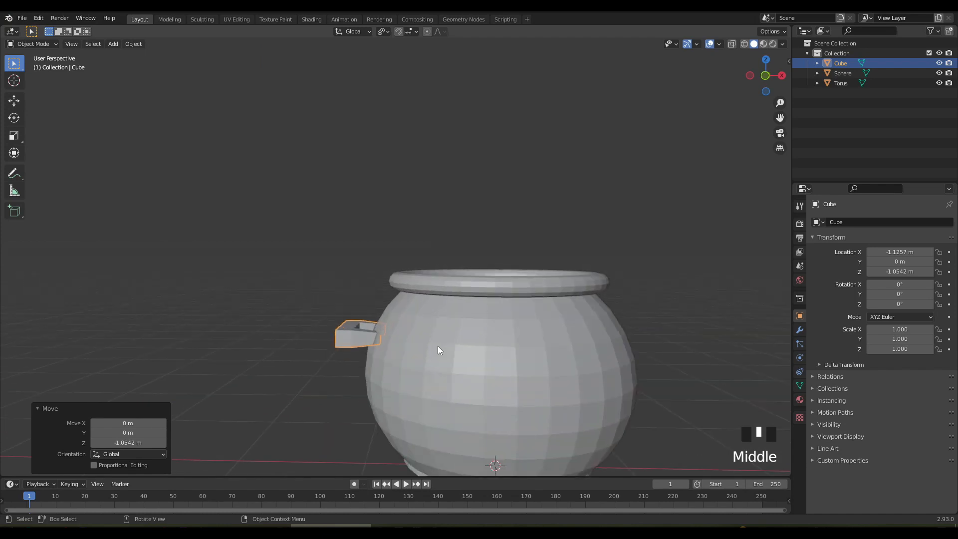
Set the handle's origin to its center of mass (volume), then rotate it 18.8° in front view and nudge it outward.
key(KP_1)
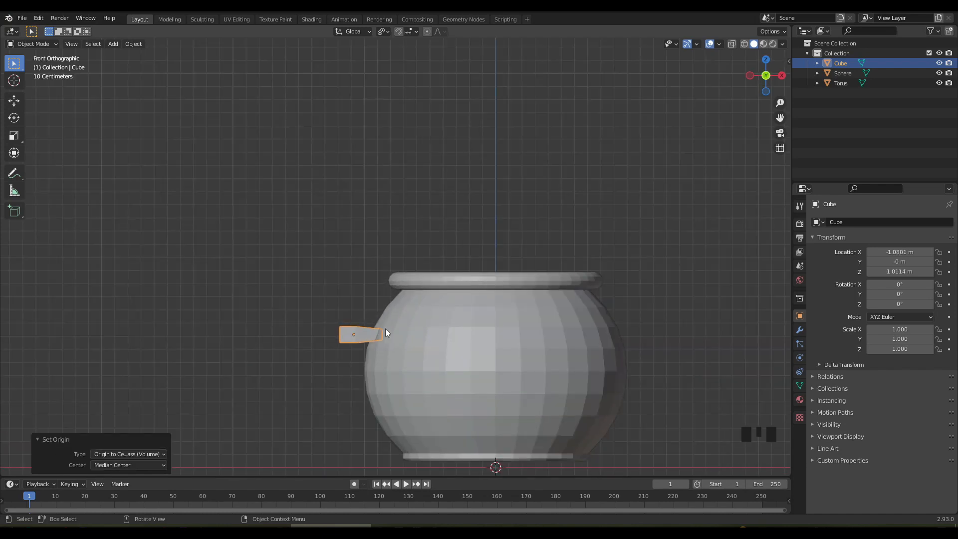
key(r)
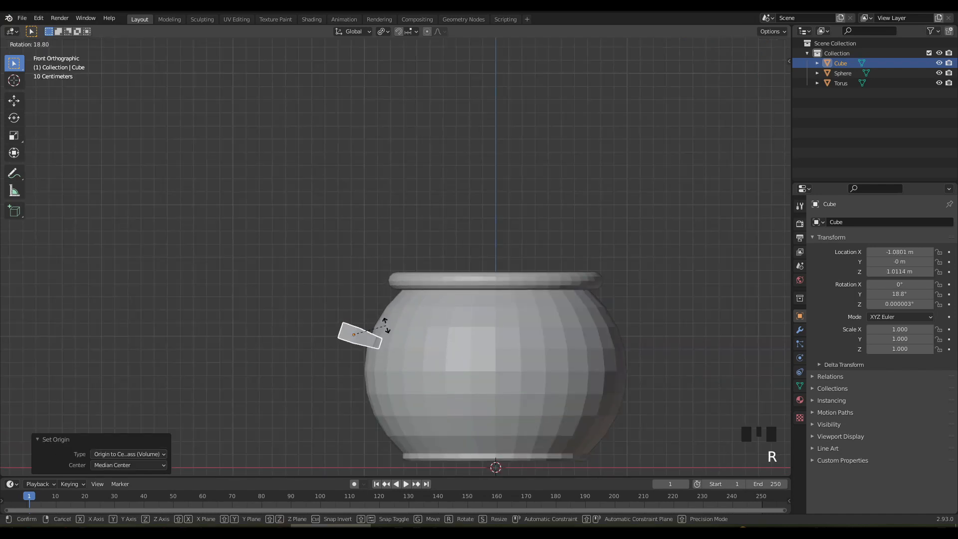
click(387, 327)
key(g)
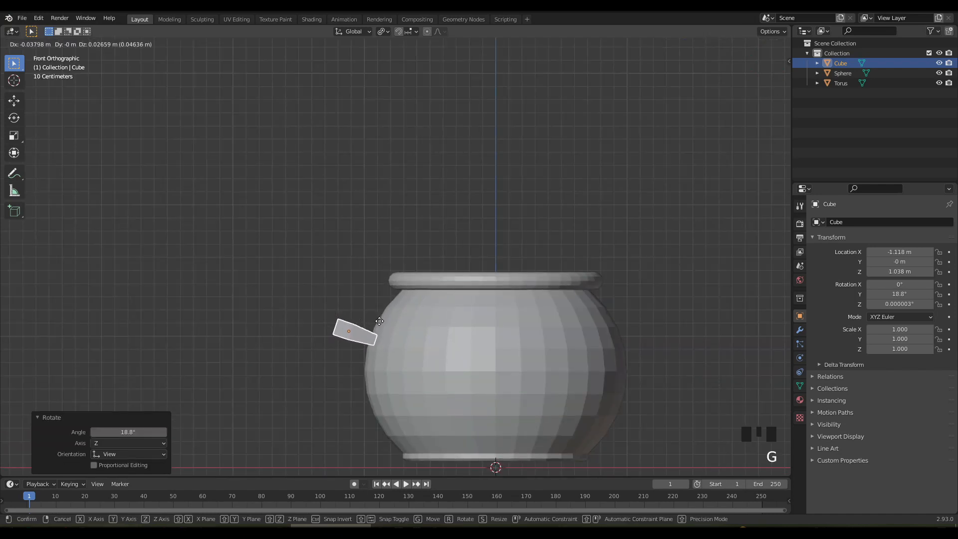
click(379, 321)
Apply the handle's location, rotation and scale transforms.
key(ctrl+a)
click(528, 368)
scroll(617, 351, down, 2)
middle_drag(618, 351, 460, 327)
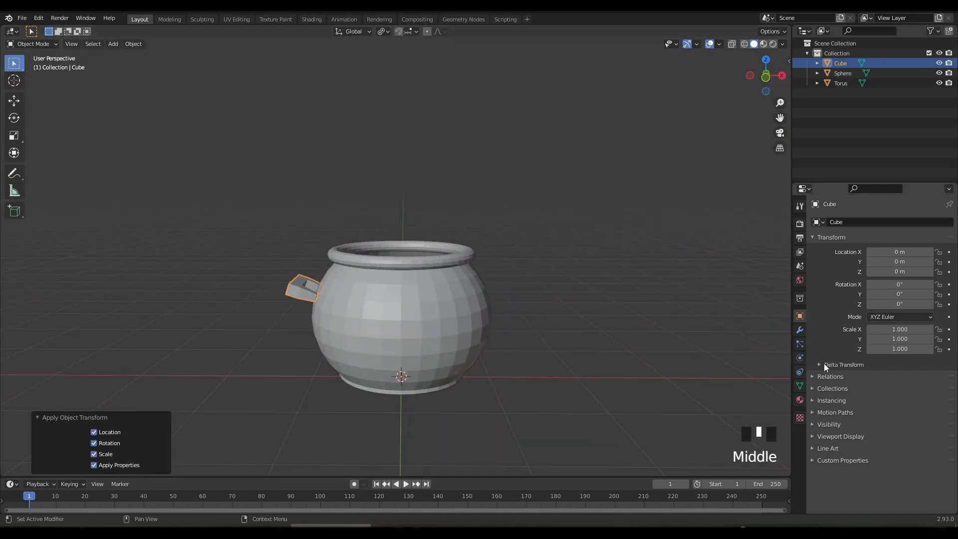
Mirror the handle across the X axis with a Mirror modifier and apply the modifier.
click(800, 329)
click(823, 221)
click(756, 337)
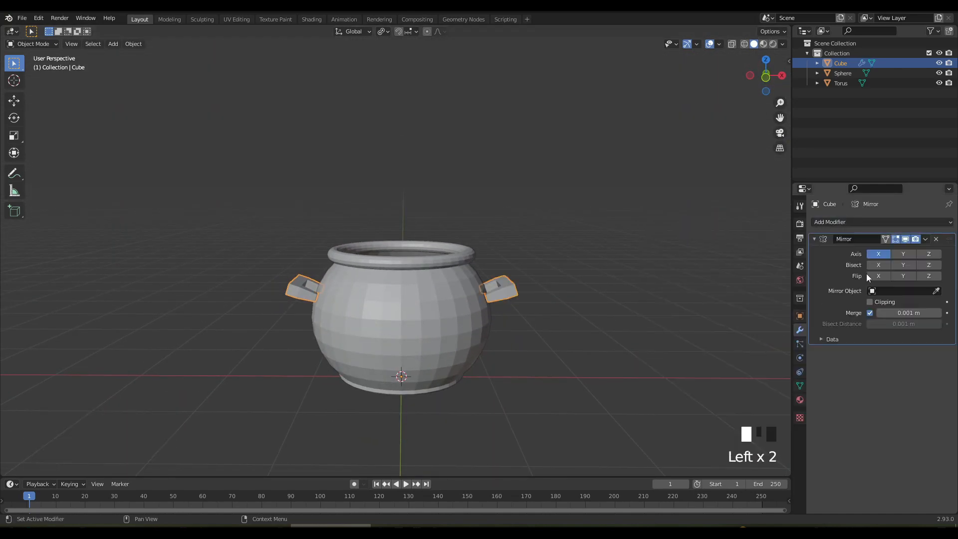
click(911, 242)
click(905, 248)
Lower the torus rim slightly along Z so it sits closer to the pot's opening.
middle_drag(536, 301, 532, 310)
scroll(373, 171, up, 3)
mouse_move(373, 171)
middle_down()
mouse_move(324, 166)
mouse_move(372, 175)
middle_up()
scroll(407, 215, up, 3)
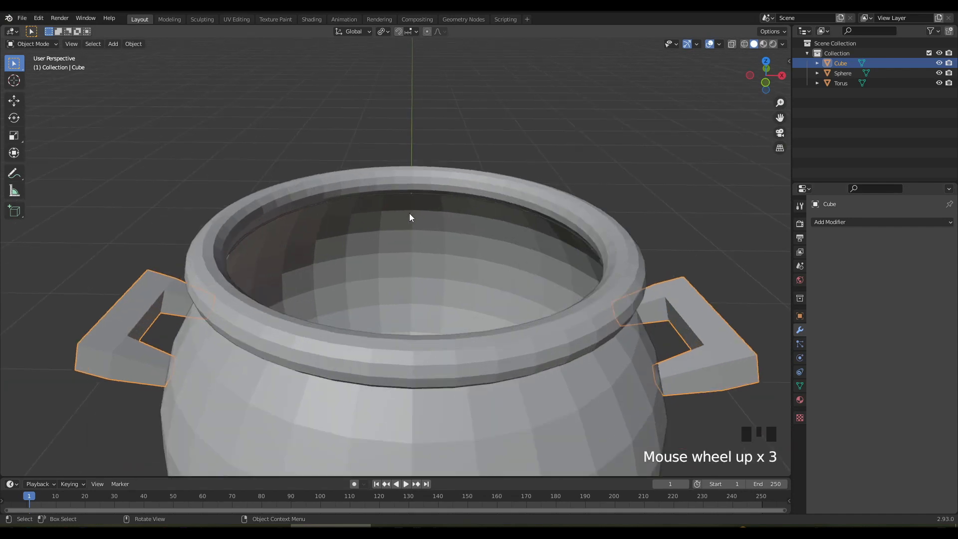
middle_drag(410, 216, 352, 200)
click(381, 295)
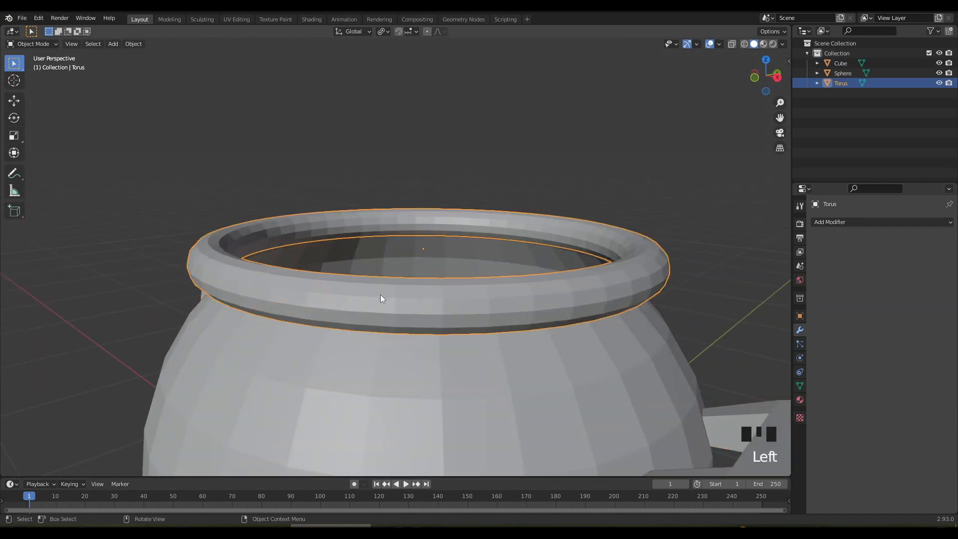
key(g)
key(z)
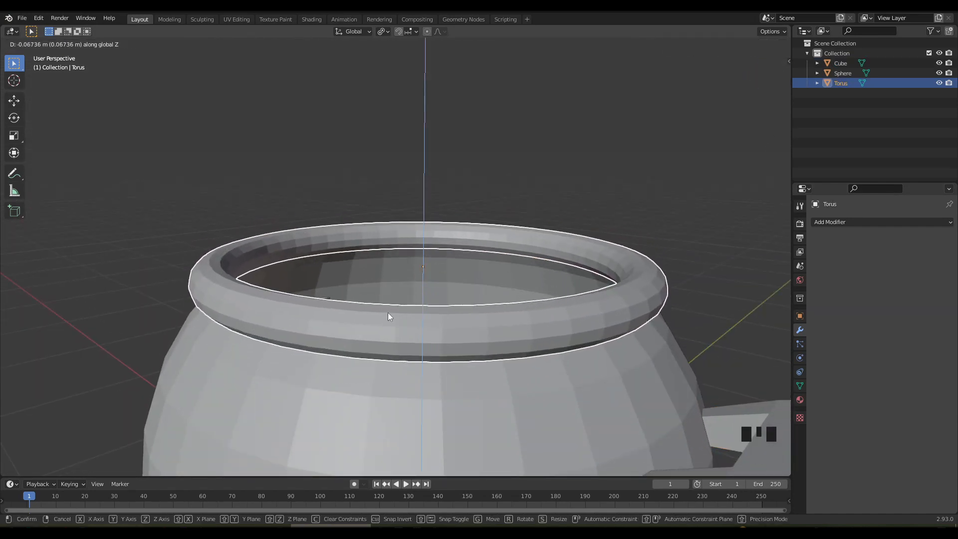
click(390, 312)
Add a 32-vertex mesh circle of 1 m radius and raise it about 1.29 m along Z to the pot's opening.
scroll(391, 310, down, 5)
middle_drag(391, 310, 474, 343)
click(114, 46)
mouse_move(123, 57)
click(214, 74)
key(g)
key(z)
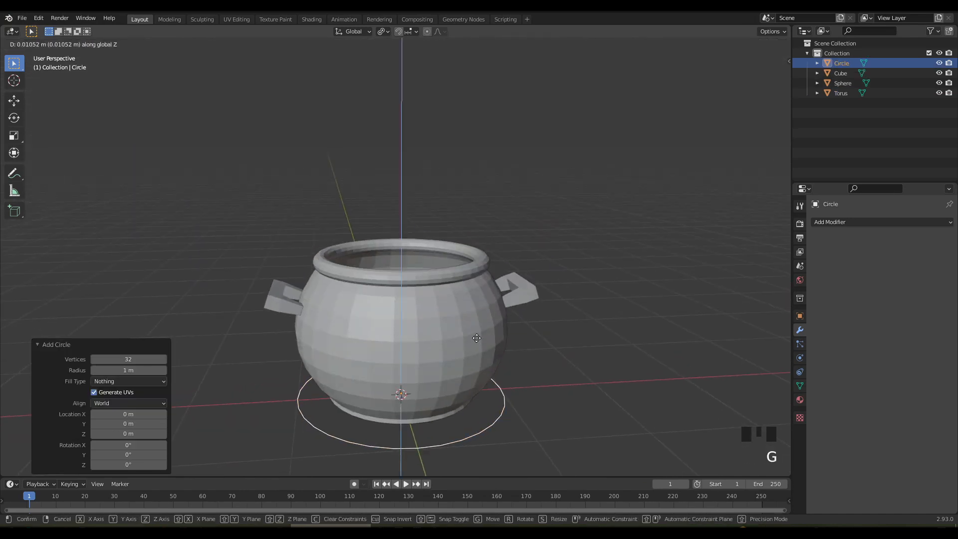
click(483, 212)
middle_drag(483, 212, 477, 285)
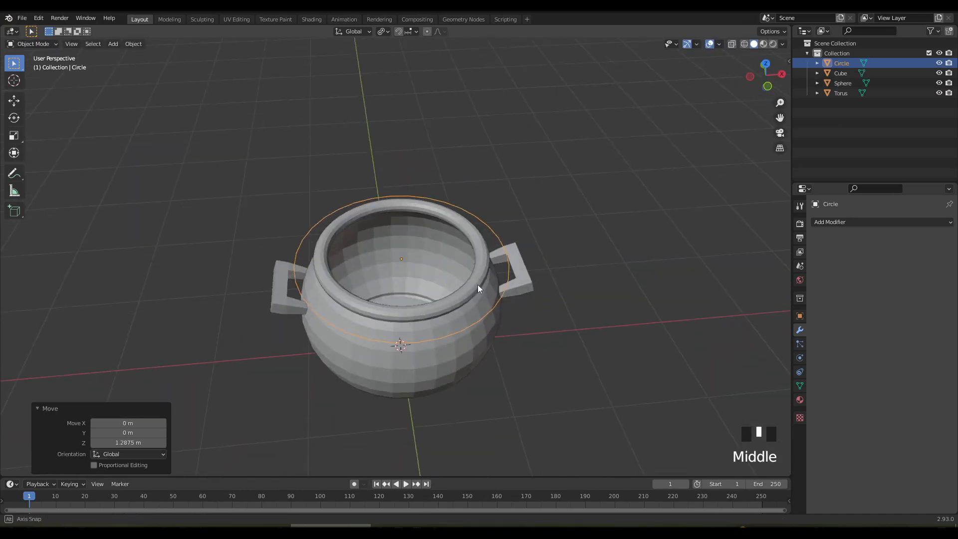
Scale the circle down to fit within the torus rim.
key(s)
click(509, 334)
middle_drag(509, 335, 454, 323)
Fill the circle with a face and lower it about 0.121 m along Z inside the pot.
key(Tab)
scroll(439, 274, up, 2)
key(g)
key(z)
click(428, 309)
Scale the filled face to 1.114 in top view so it reaches the rim's inner edge.
scroll(449, 320, up, 2)
key(KP_7)
key(s)
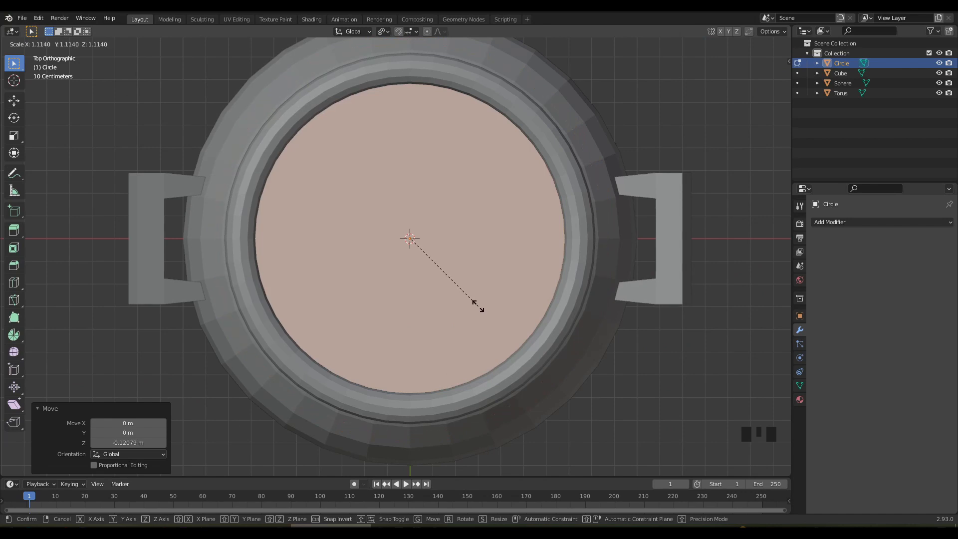
click(478, 307)
middle_drag(478, 306, 481, 256)
scroll(478, 260, down, 2)
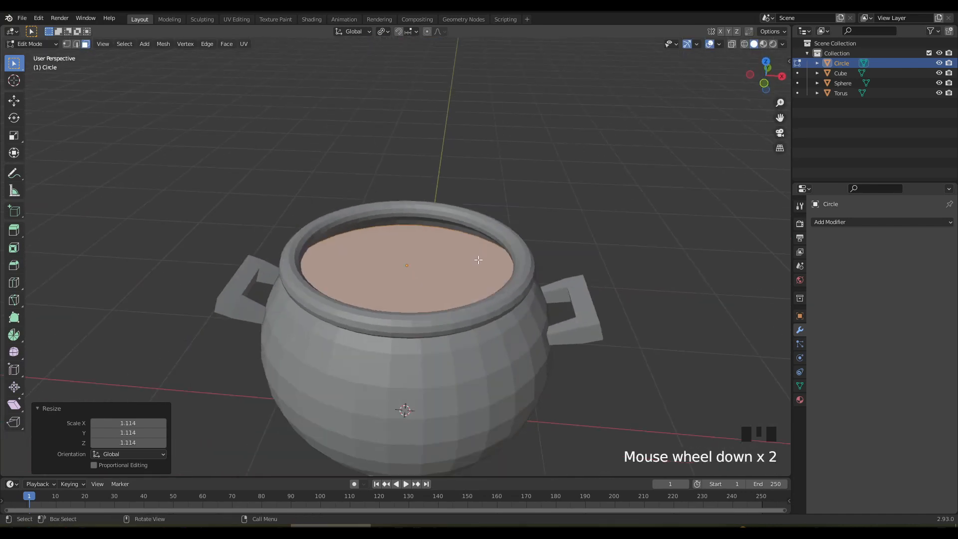
Unwrap the filled circle face with Cube Projection in the UV Editing workspace, then return to the Layout workspace.
click(236, 19)
scroll(581, 272, up, 2)
key(z)
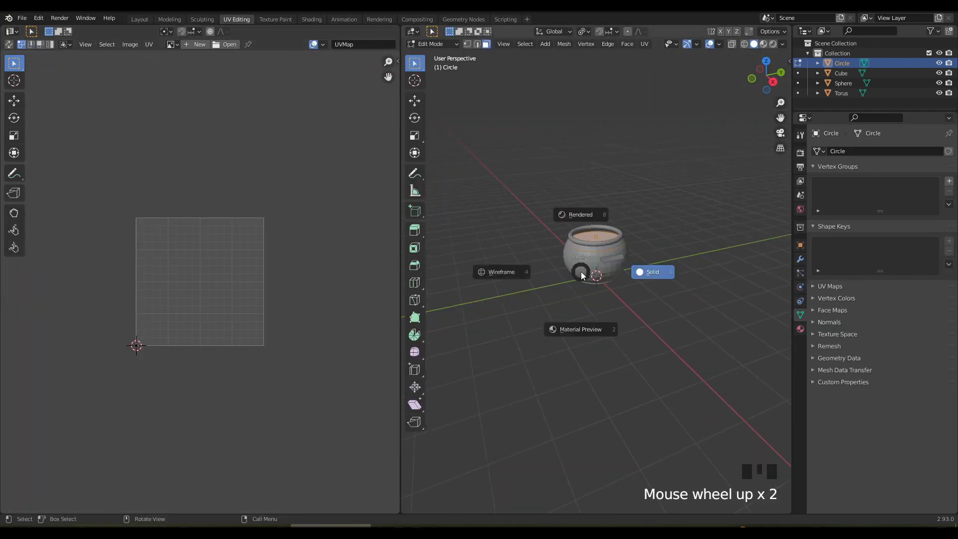
key(u)
click(532, 318)
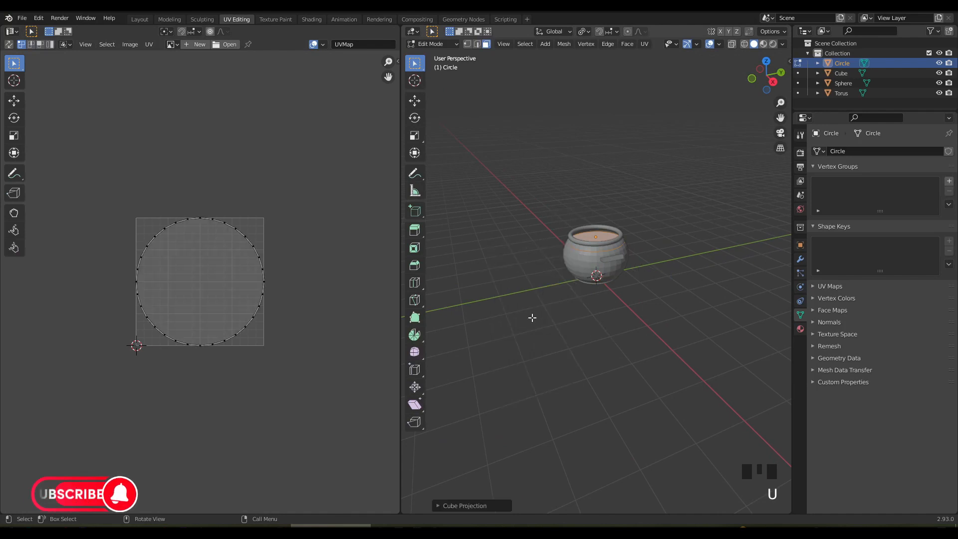
click(140, 19)
Shade the pot body smooth and enable Auto Smooth at 30°.
middle_drag(466, 301, 522, 330)
scroll(522, 331, down, 4)
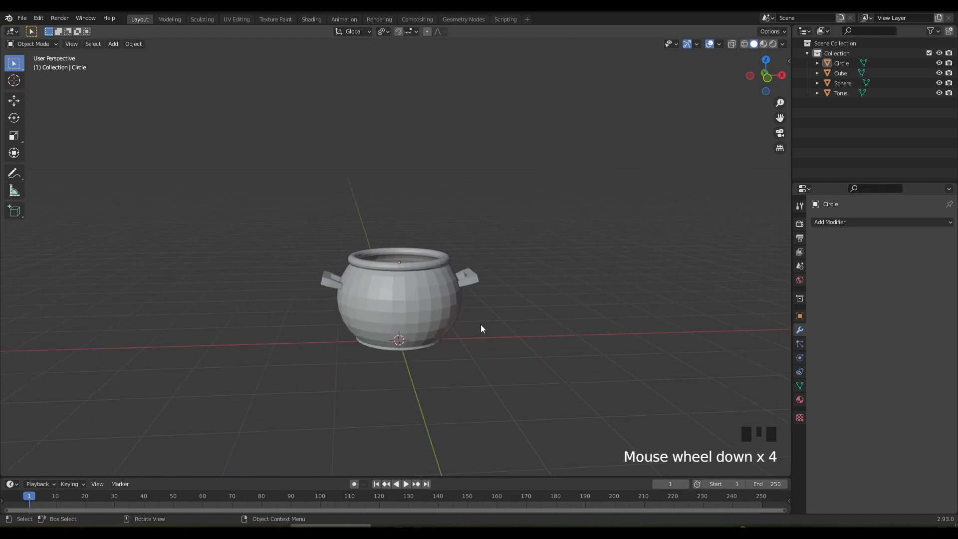
click(426, 302)
click(142, 46)
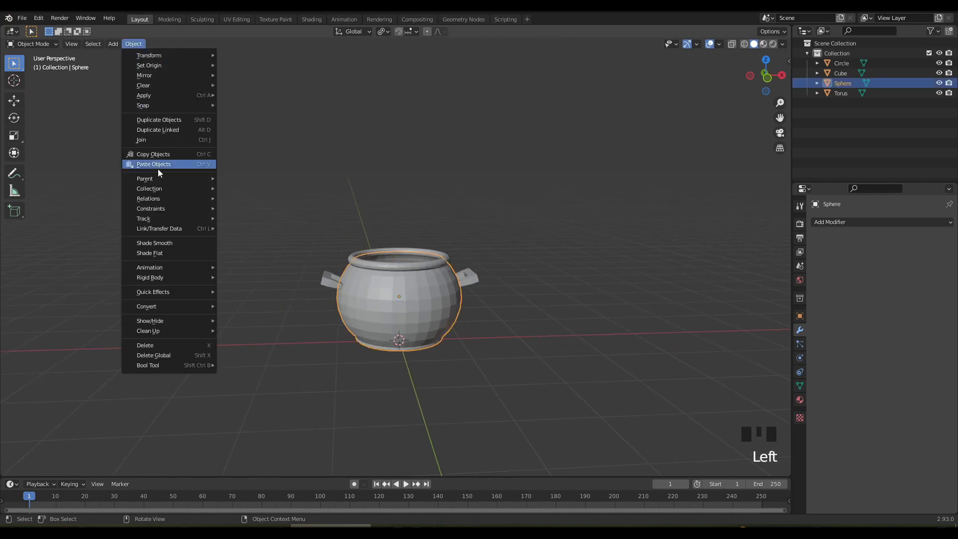
click(158, 243)
click(799, 385)
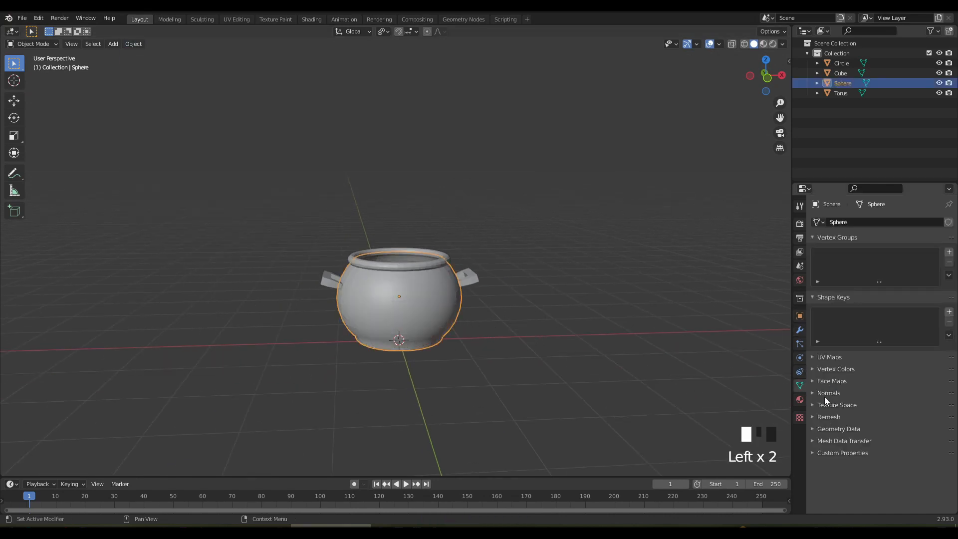
click(825, 396)
click(869, 407)
Switch to material preview and give the pot body a near-black material named Ust with roughness 0.743.
mouse_move(538, 332)
middle_down()
mouse_move(472, 293)
mouse_move(536, 313)
middle_up()
click(763, 44)
scroll(535, 313, up, 3)
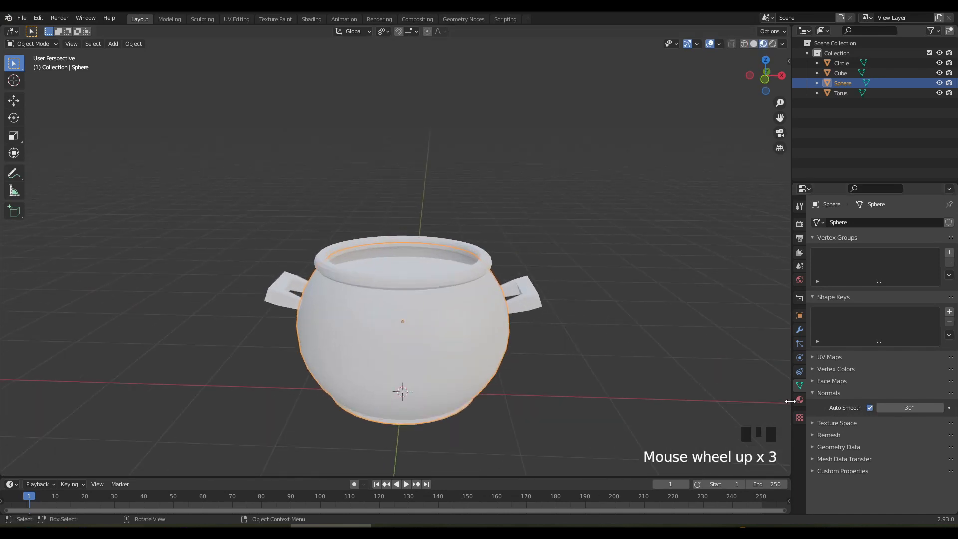
click(799, 400)
double_click(868, 265)
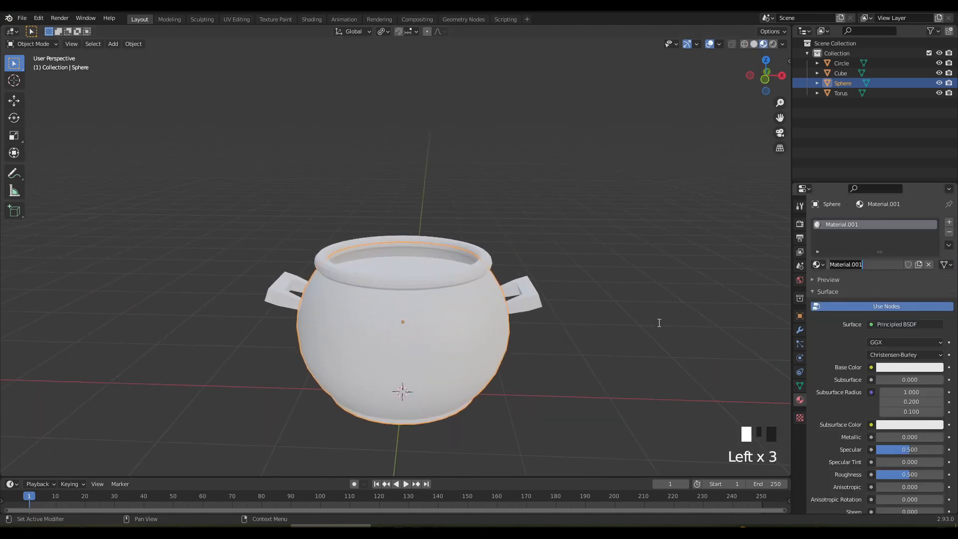
click(891, 368)
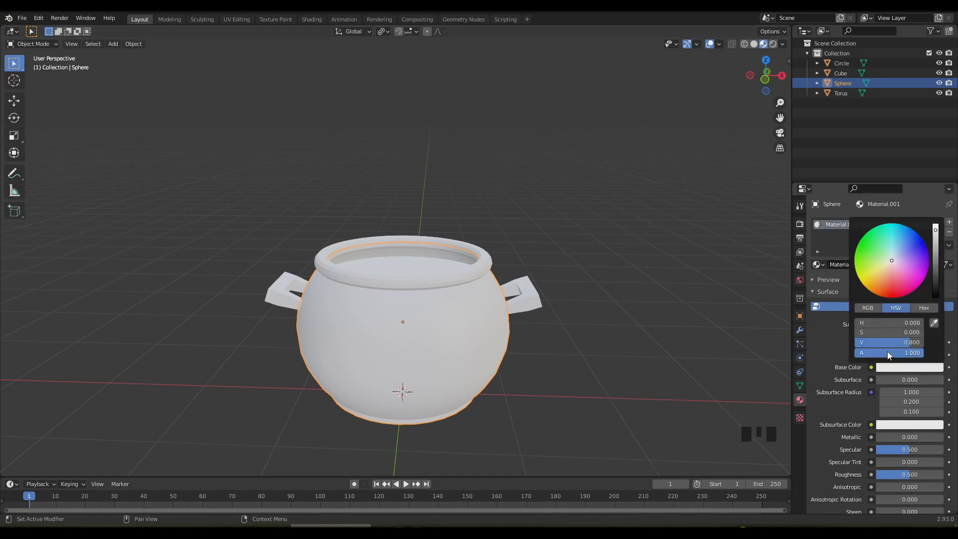
drag(938, 236, 936, 298)
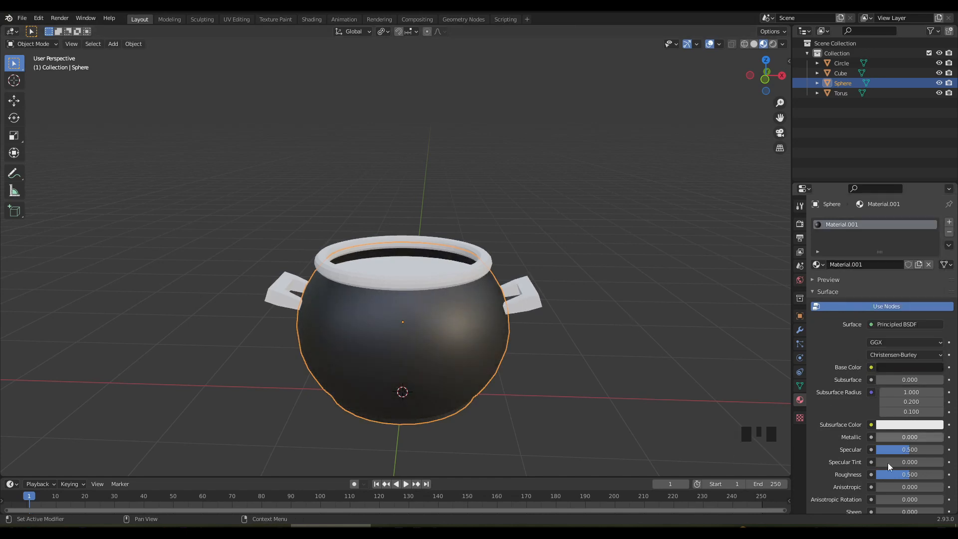
drag(907, 478, 925, 478)
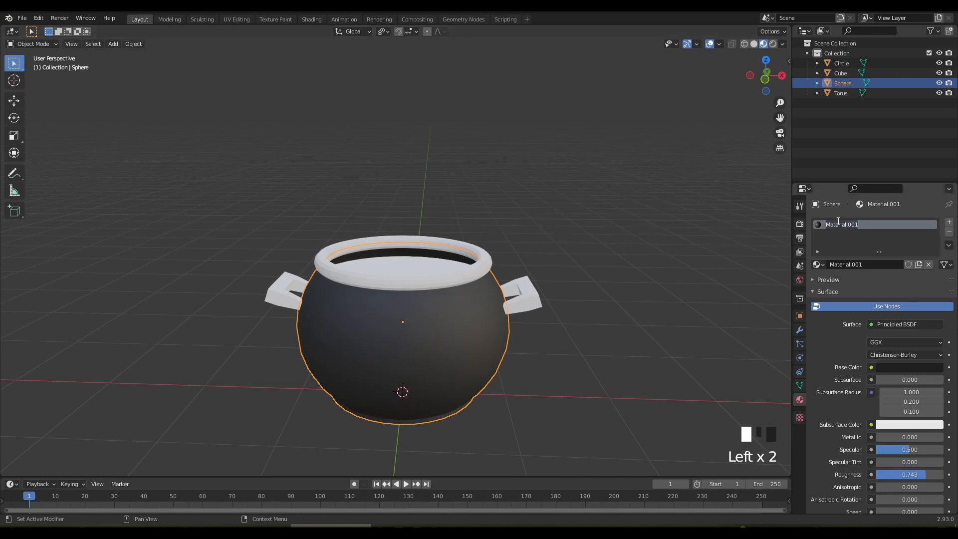
Assign the existing Ust material to the handles and the torus rim.
click(523, 299)
click(817, 265)
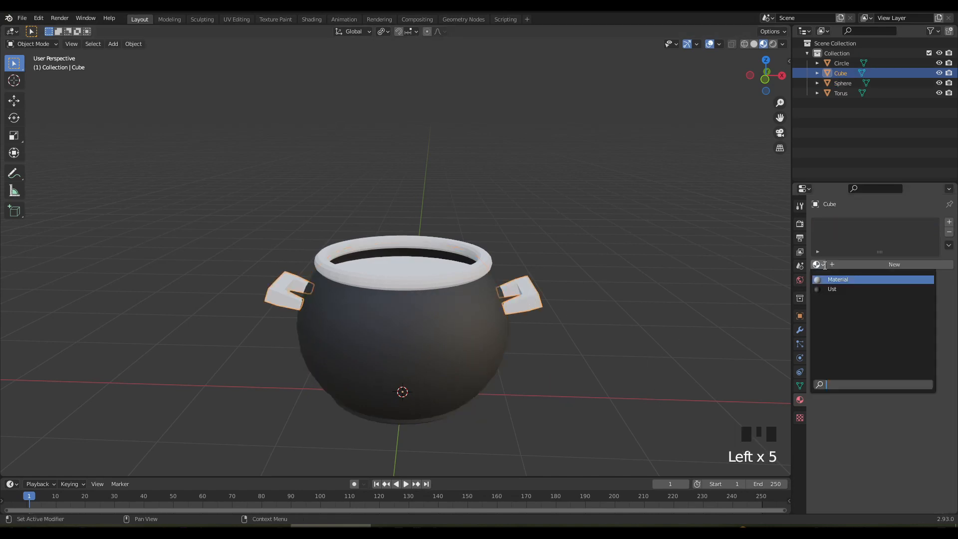
click(833, 279)
click(454, 281)
click(818, 265)
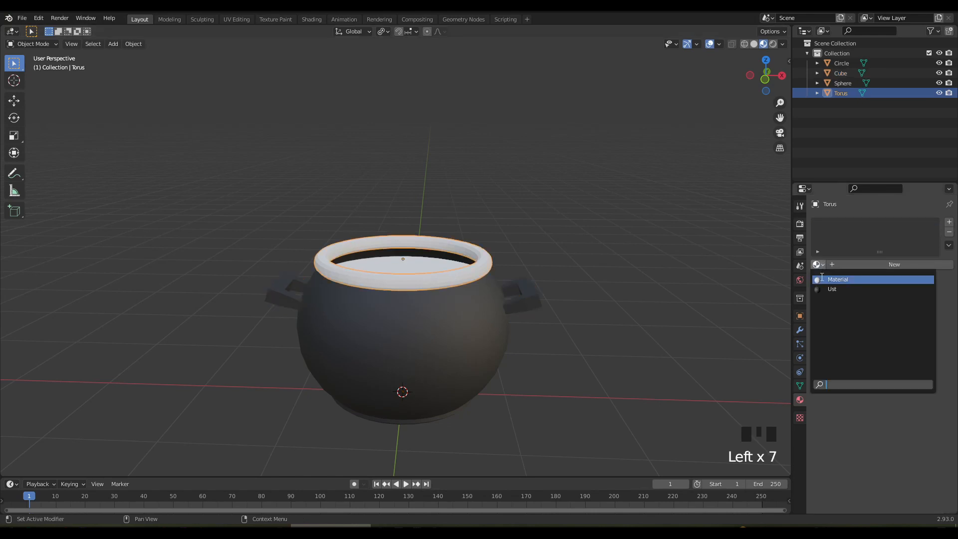
click(833, 280)
click(664, 336)
Shade the torus rim smooth.
click(449, 283)
click(134, 44)
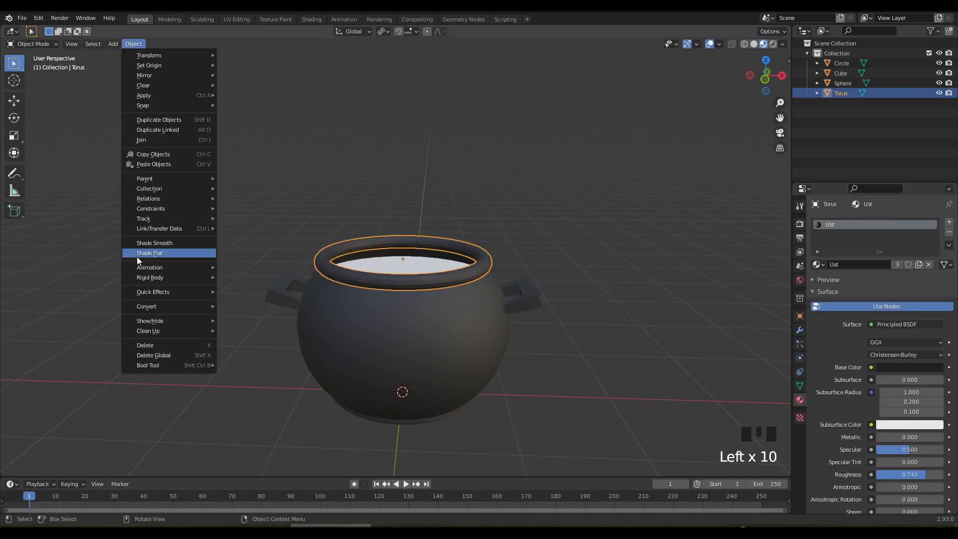
click(150, 243)
click(569, 330)
Create a new material named Cook on the filled circle inside the pot.
middle_drag(571, 330, 552, 353)
click(441, 263)
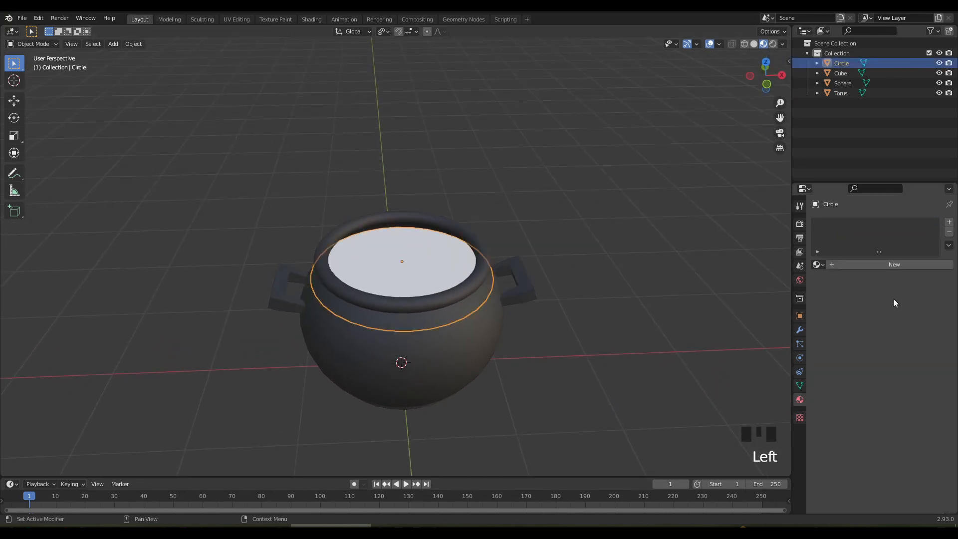
click(884, 266)
double_click(846, 225)
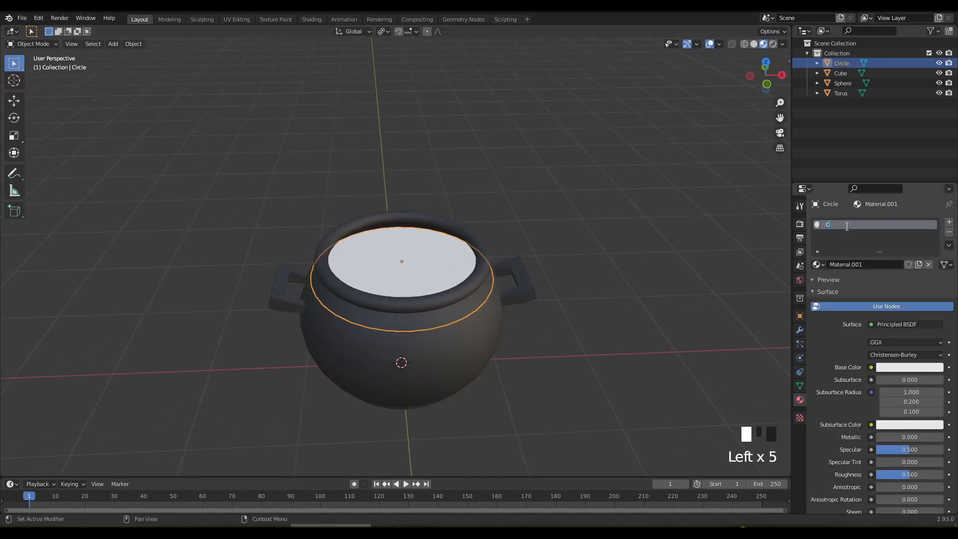
key(Return)
Switch to the Shading workspace, enlarge the node editor and add a Musgrave Texture node beside the Cook material's Principled BSDF.
click(311, 19)
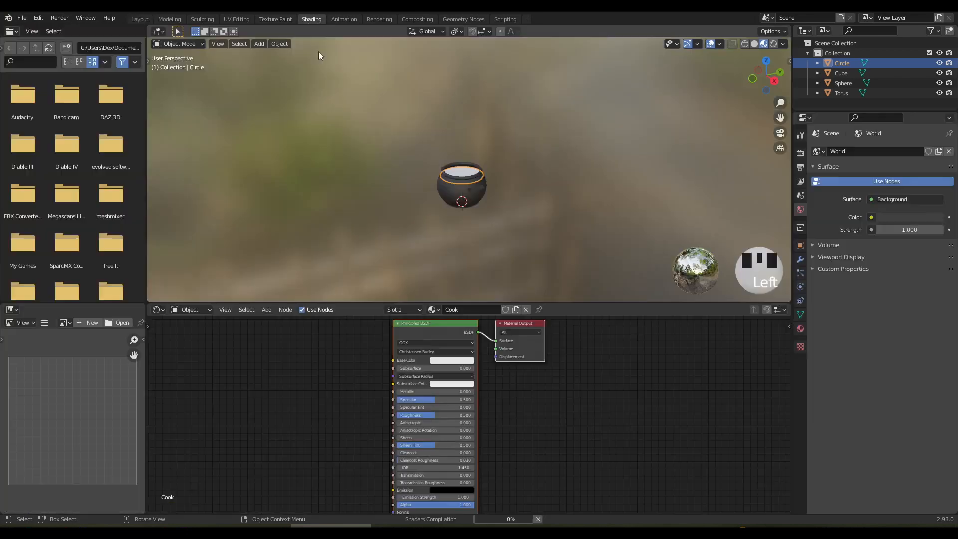
scroll(455, 214, up, 5)
middle_drag(455, 215, 479, 230)
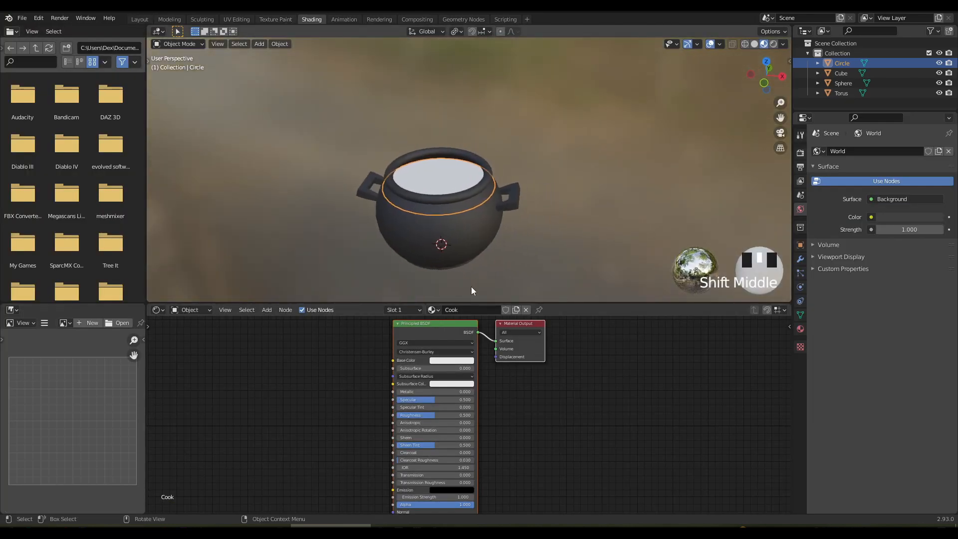
drag(496, 302, 496, 272)
key(shift+a)
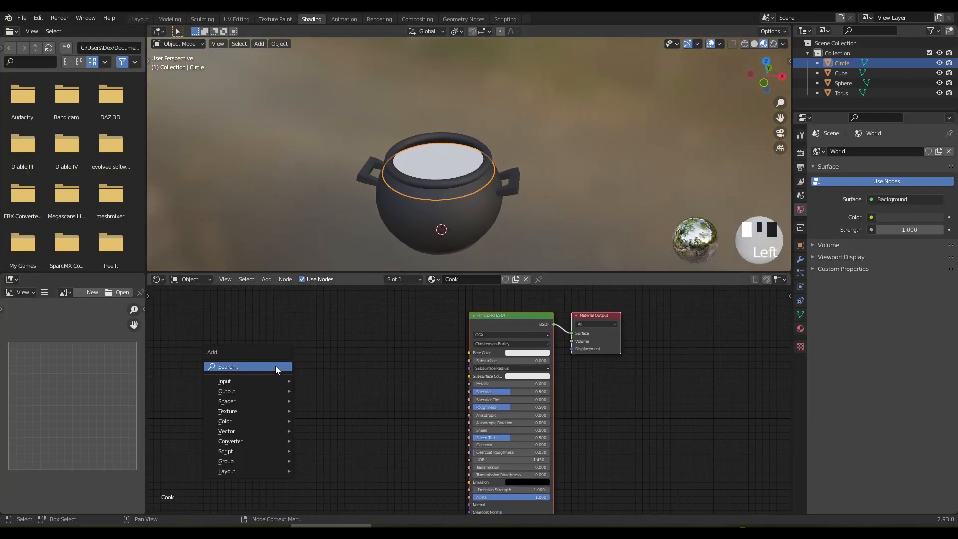
mouse_move(282, 411)
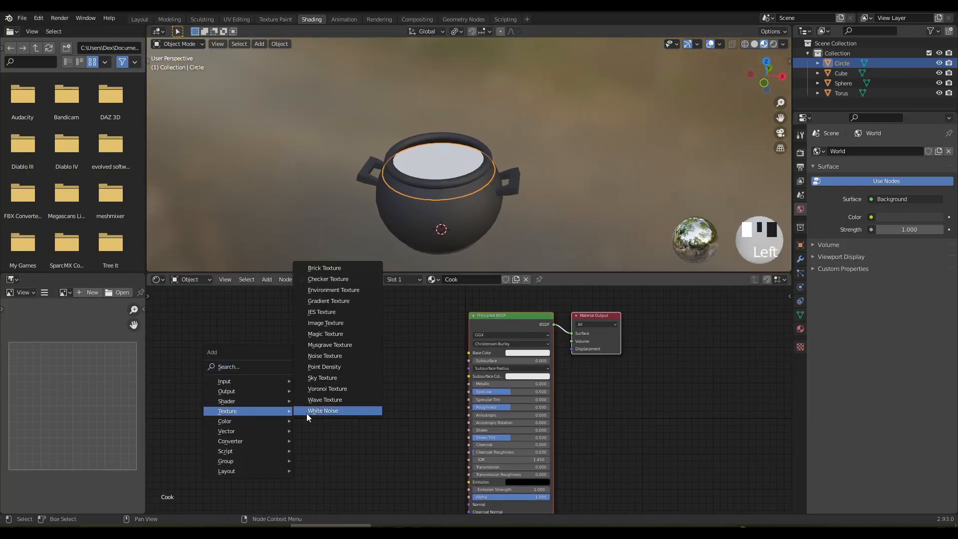
click(328, 345)
click(312, 346)
scroll(312, 346, up, 1)
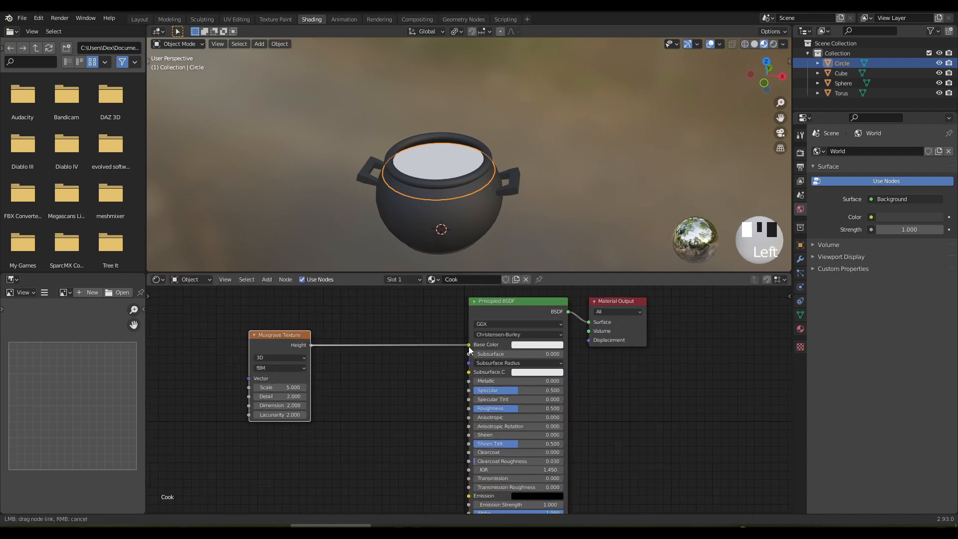
scroll(431, 236, up, 2)
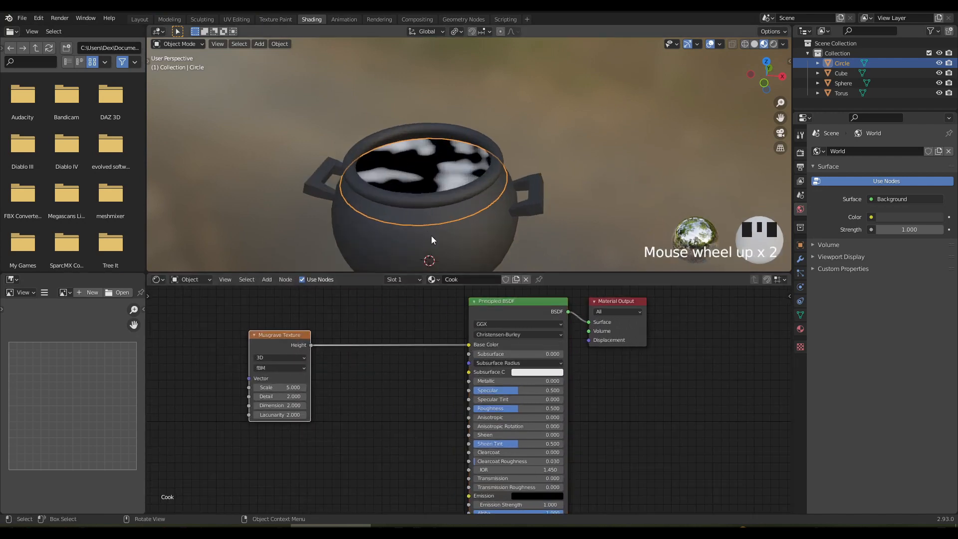
middle_drag(431, 235, 440, 248)
key(shift+a)
mouse_move(364, 296)
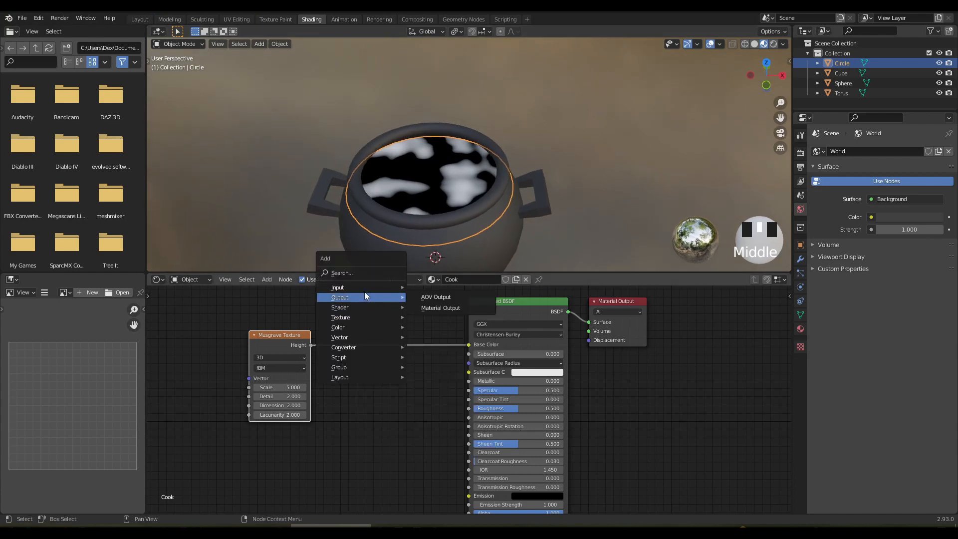
click(348, 273)
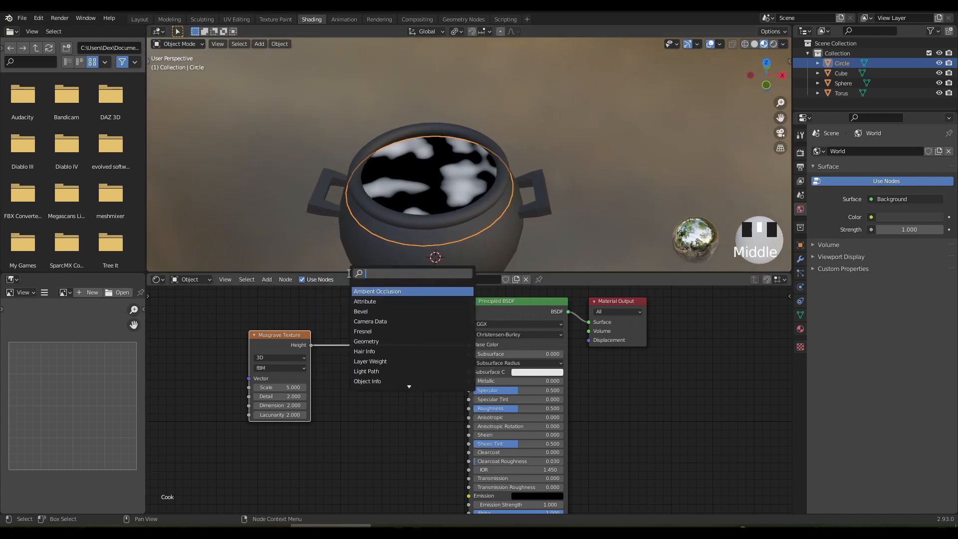
click(354, 294)
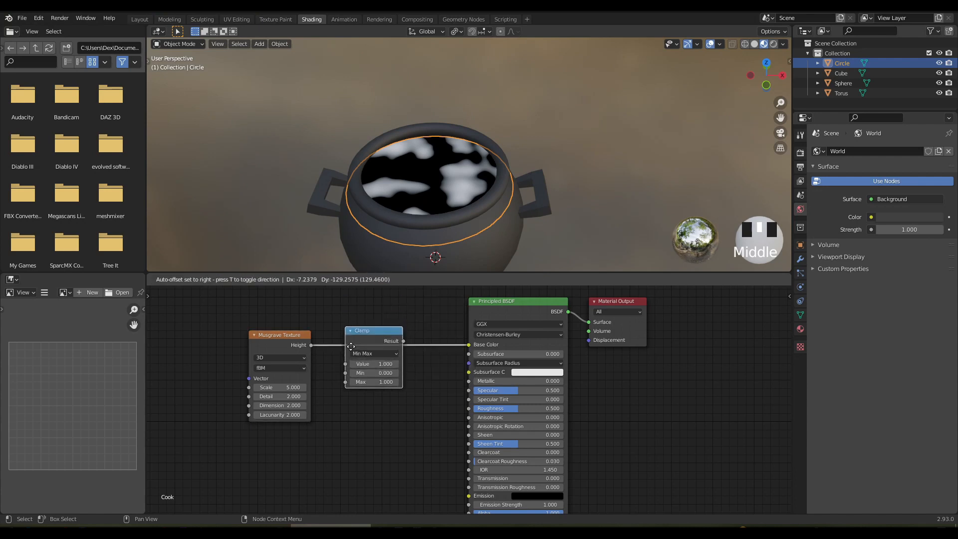
right_click(352, 337)
Insert a ColorRamp node on the link between the Musgrave Texture and the Principled BSDF's Base Color.
key(shift+a)
click(348, 340)
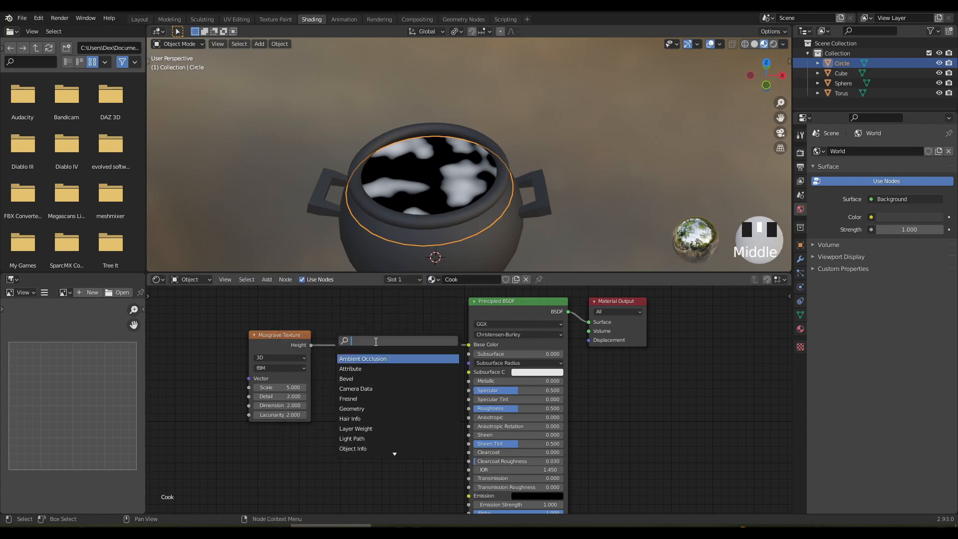
click(368, 358)
click(378, 354)
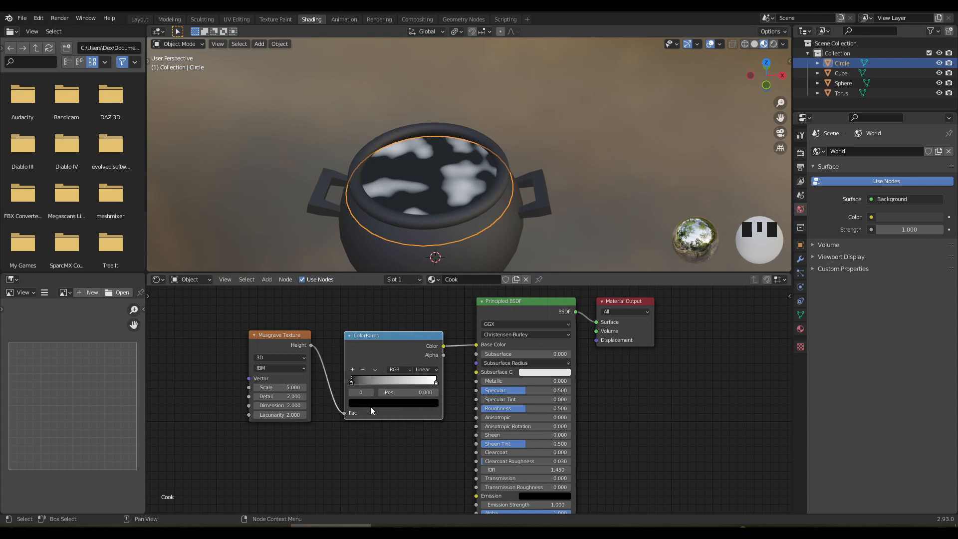
Change the ColorRamp's white stop to bright green and link its Color output to the Principled BSDF's Emission input.
click(435, 382)
click(362, 304)
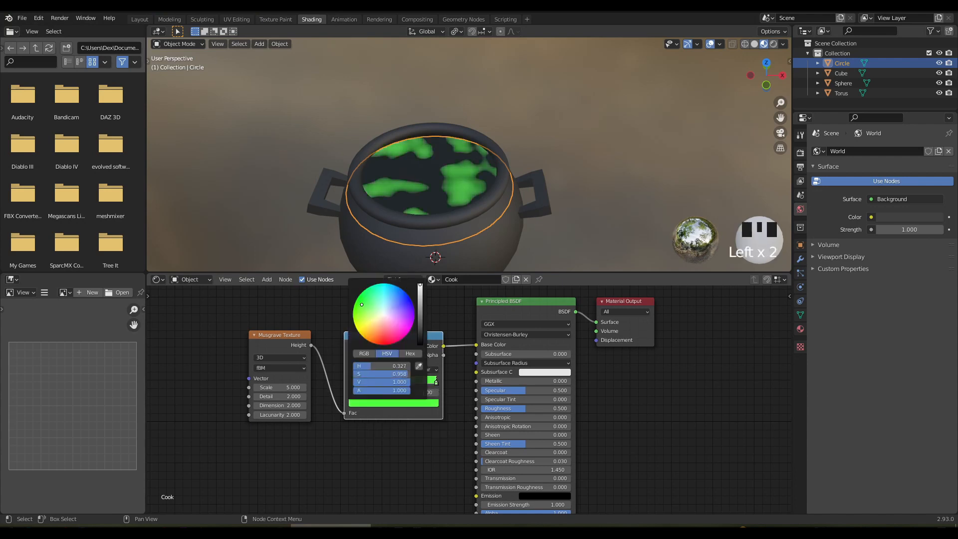
middle_drag(435, 447, 384, 400)
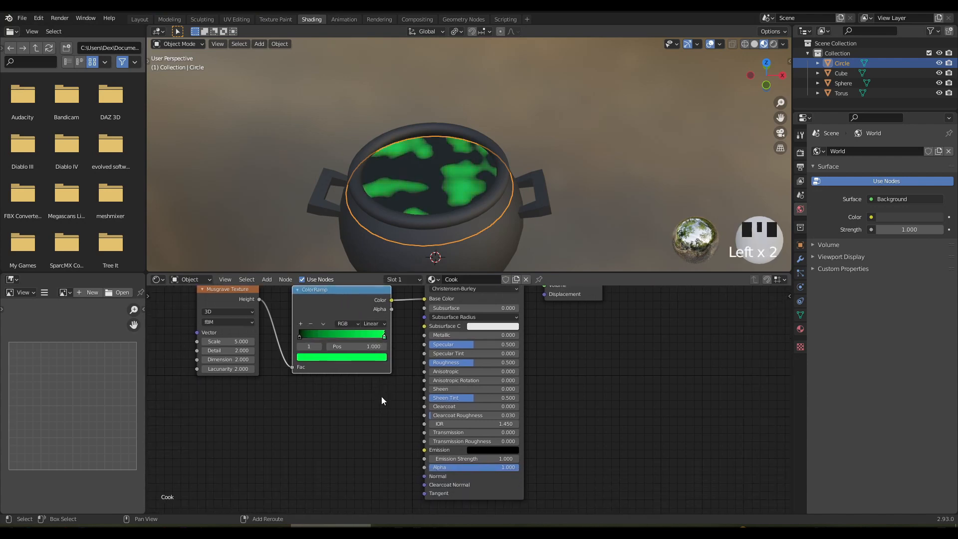
drag(418, 454, 424, 450)
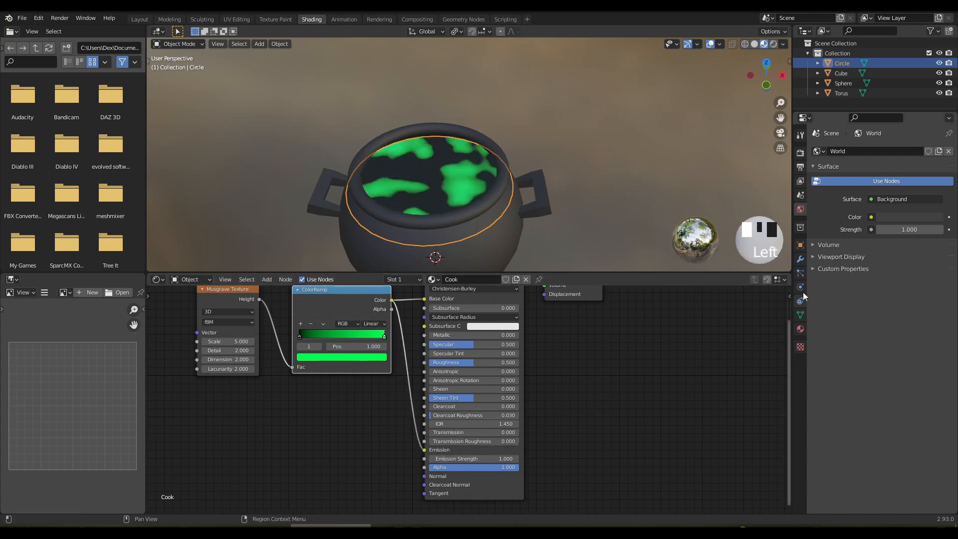
Enable Ambient Occlusion, Bloom and Screen Space Reflections for Eevee, and raise the Cook material's Emission Strength to 29.7.
click(800, 152)
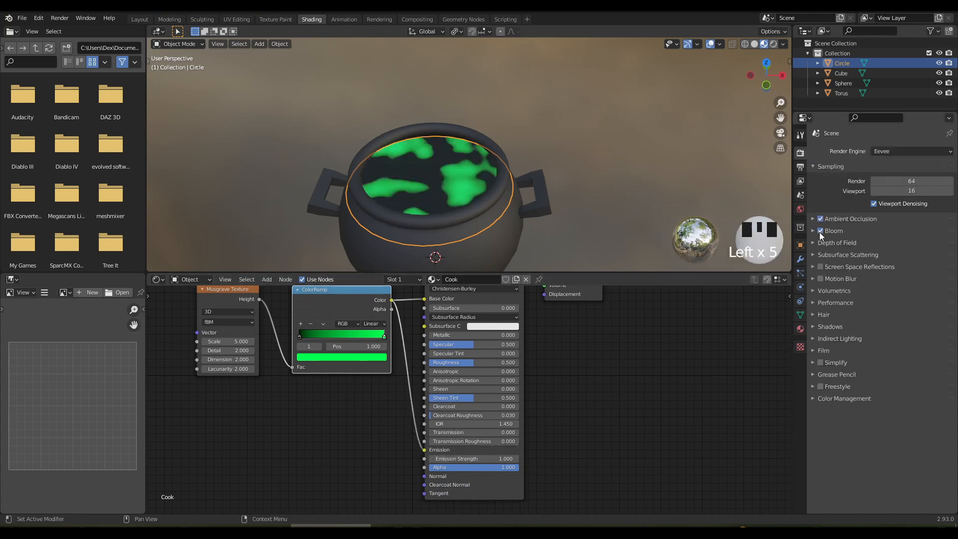
click(817, 234)
click(820, 340)
click(813, 342)
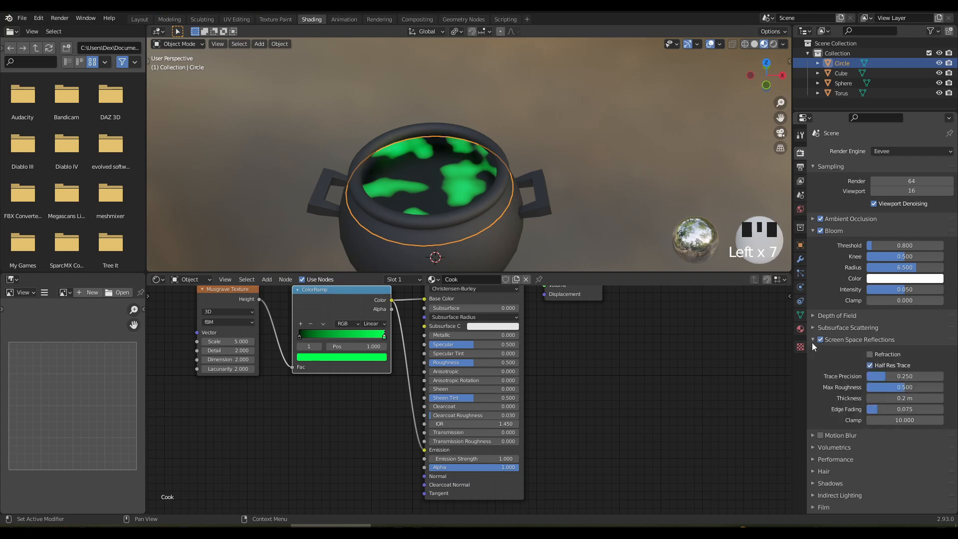
click(813, 339)
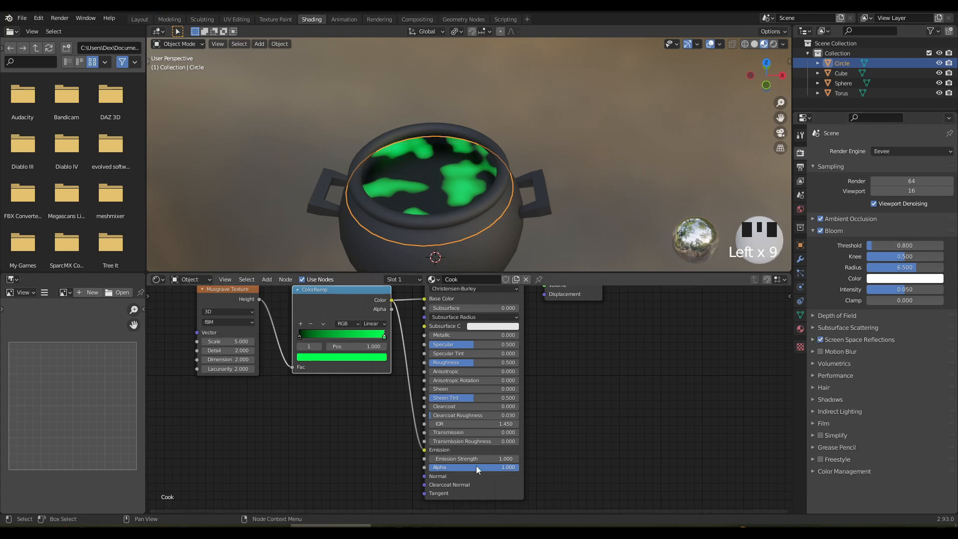
drag(471, 458, 519, 458)
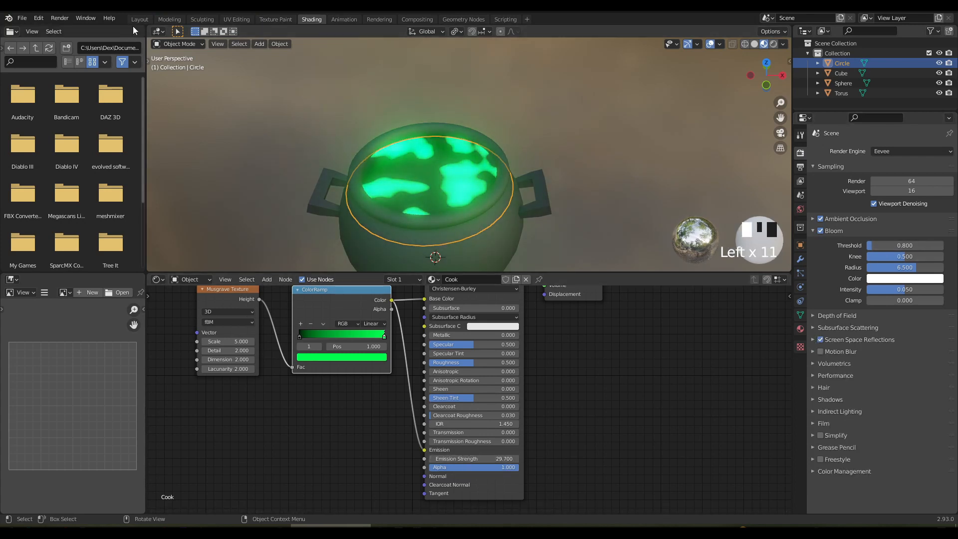
Move the Musgrave Texture and ColorRamp nodes together, further away from the Principled BSDF.
middle_drag(361, 395, 372, 397)
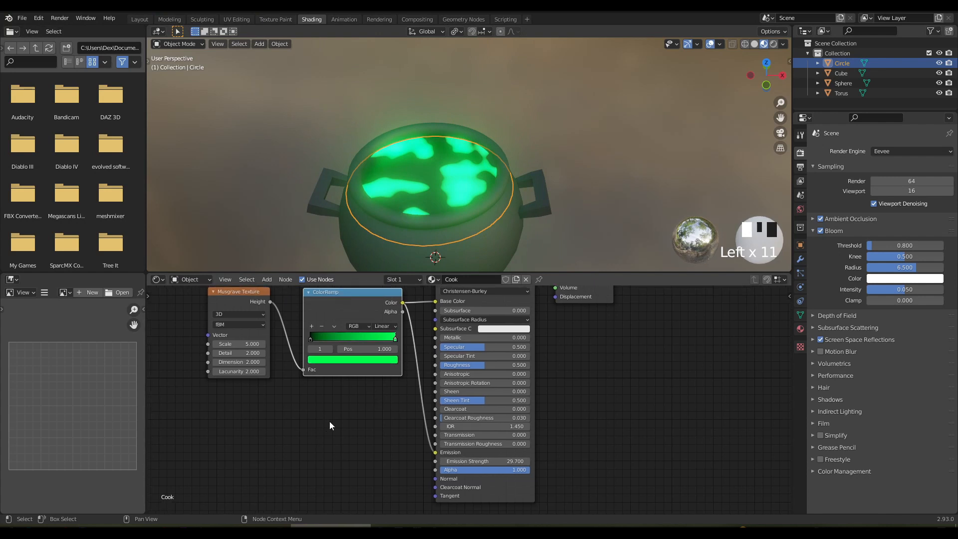
scroll(329, 421, down, 1)
drag(220, 298, 354, 391)
drag(353, 303, 301, 317)
Add a Bump node feeding the Principled BSDF's Normal and link the Musgrave Texture's Height to the Bump's Height.
key(shift+a)
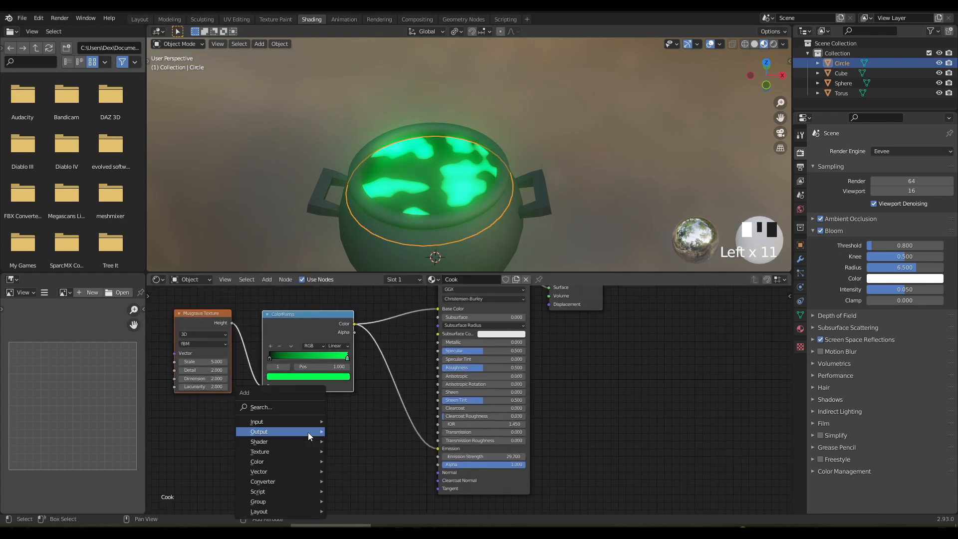
click(276, 407)
text(bum)
key(Return)
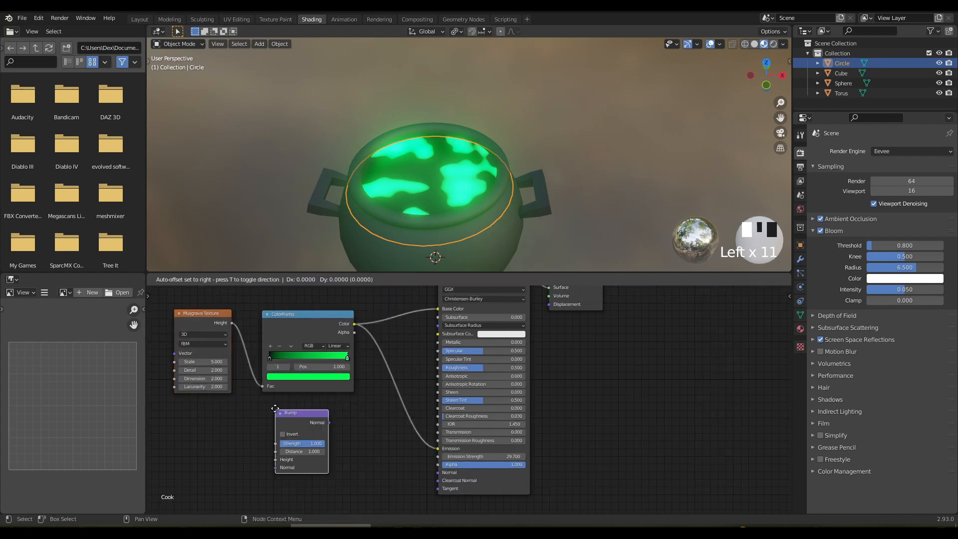
click(337, 438)
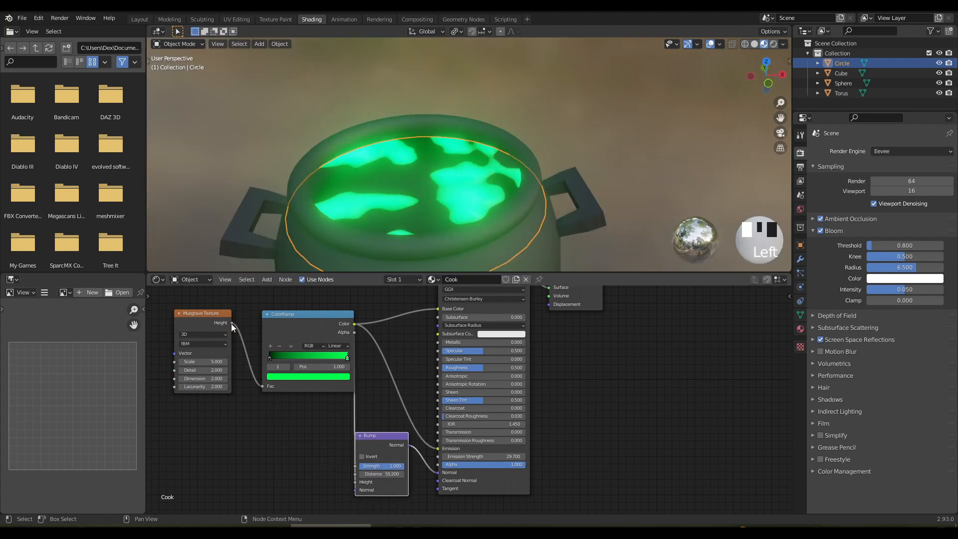
drag(232, 327, 355, 482)
Set the Musgrave Texture to 2D with Scale 8.9, Detail 9.9, Dimension 0.9 and Lacunarity 3.0, and the Emission Strength to 10.3.
middle_drag(399, 257, 384, 64)
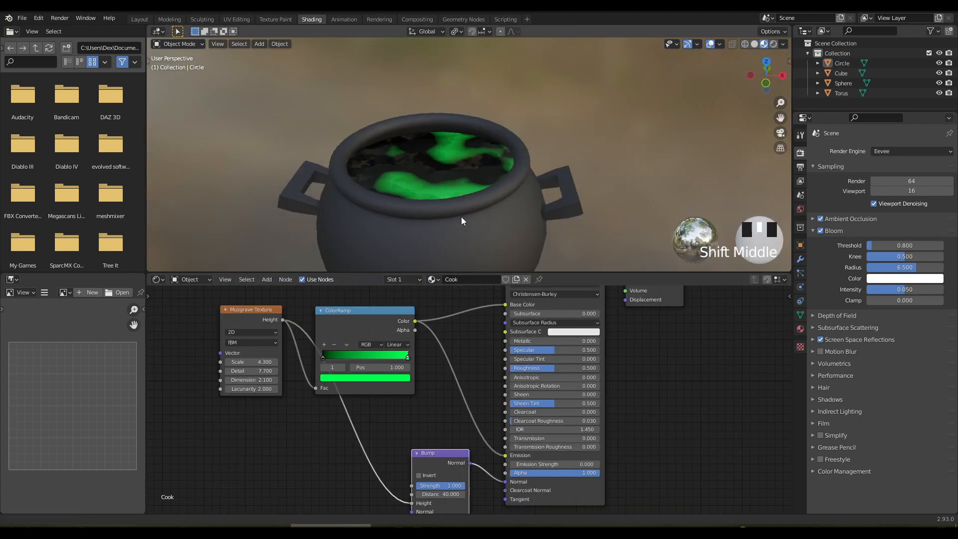
middle_drag(464, 216, 445, 241)
scroll(445, 241, up, 2)
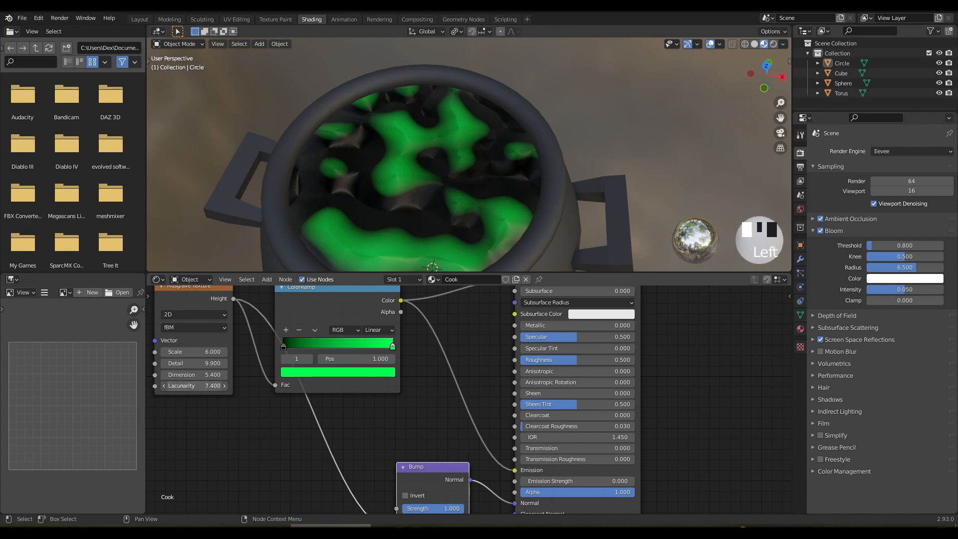
drag(194, 385, 147, 374)
middle_drag(444, 159, 434, 204)
scroll(422, 224, up, 2)
drag(197, 351, 244, 352)
scroll(401, 213, down, 2)
scroll(400, 214, down, 1)
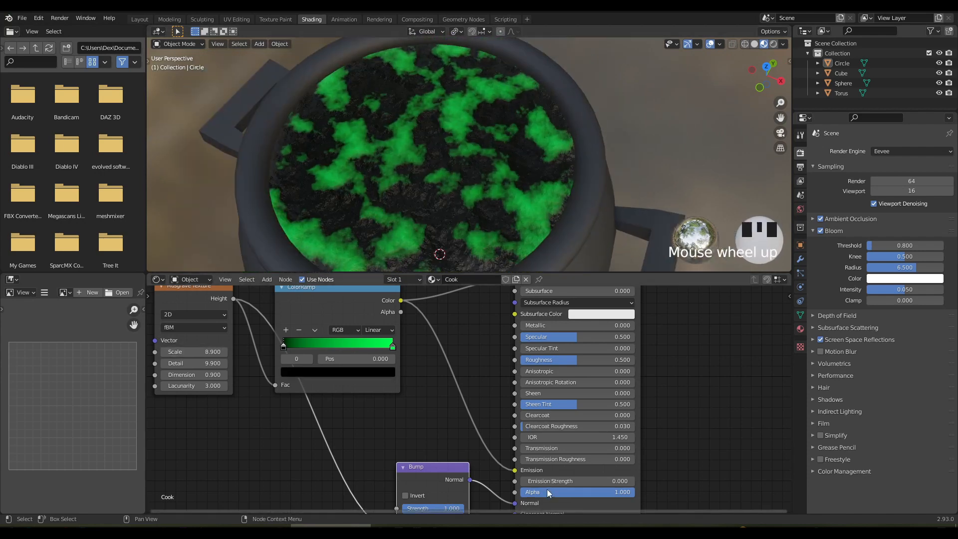
drag(577, 481, 624, 481)
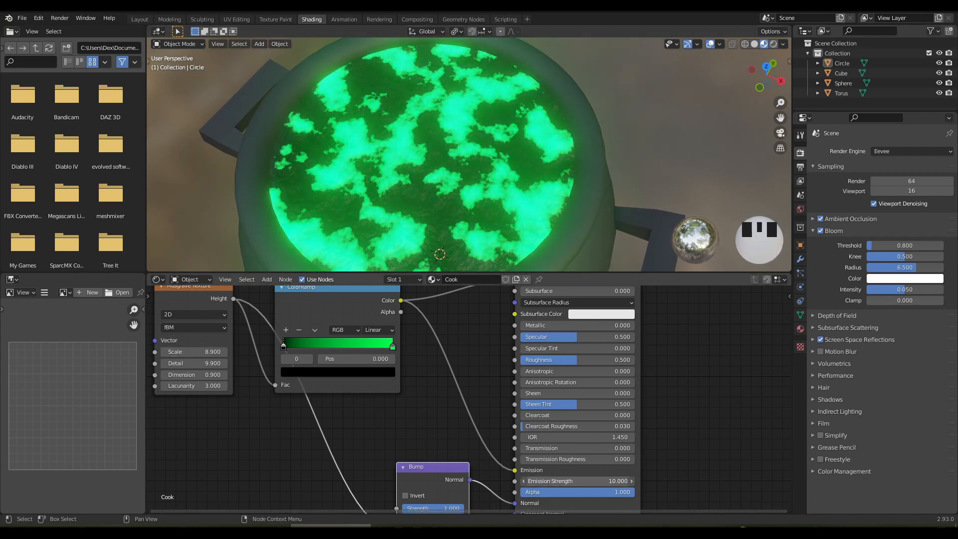
Return to the Layout workspace and add a 2 m cube at the world origin.
click(140, 19)
mouse_move(387, 204)
shift+middle_down()
mouse_move(433, 210)
mouse_move(424, 199)
mouse_move(399, 270)
shift+middle_up()
click(114, 45)
mouse_move(120, 53)
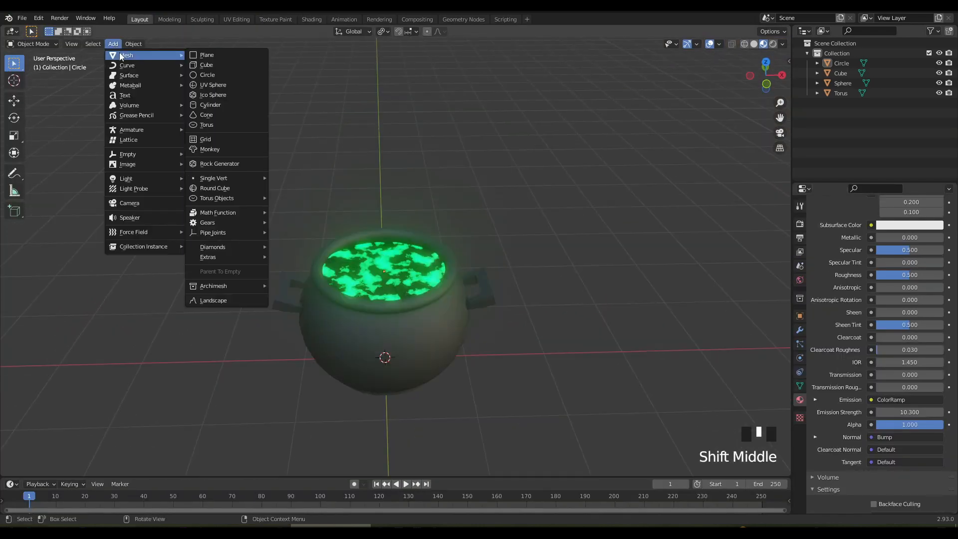
click(205, 65)
scroll(394, 259, down, 2)
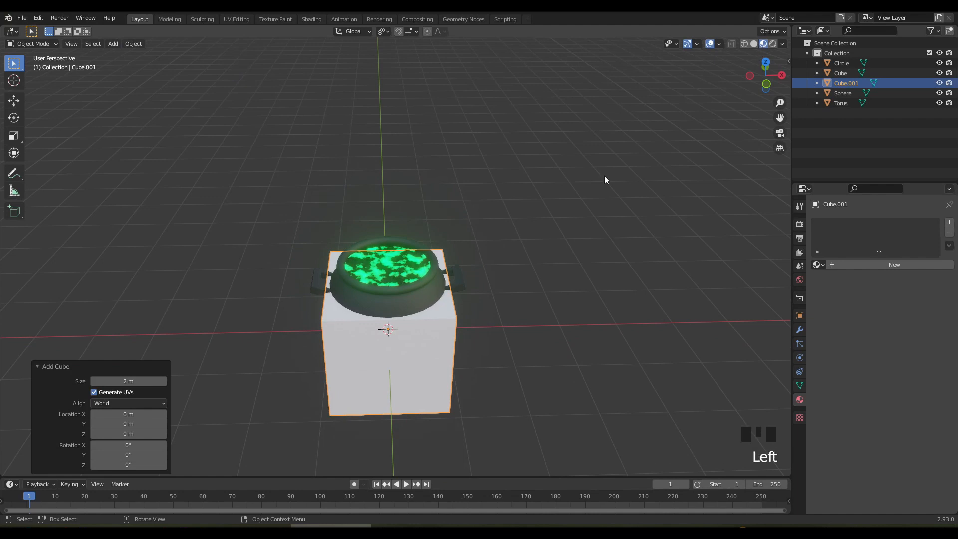
Switch the viewport to solid shading and save the file.
click(754, 44)
middle_drag(472, 349, 474, 321)
key(ctrl+s)
Raise the new cube about 3.44 m along Z and scale it down uniformly to a small block above the pot.
click(439, 360)
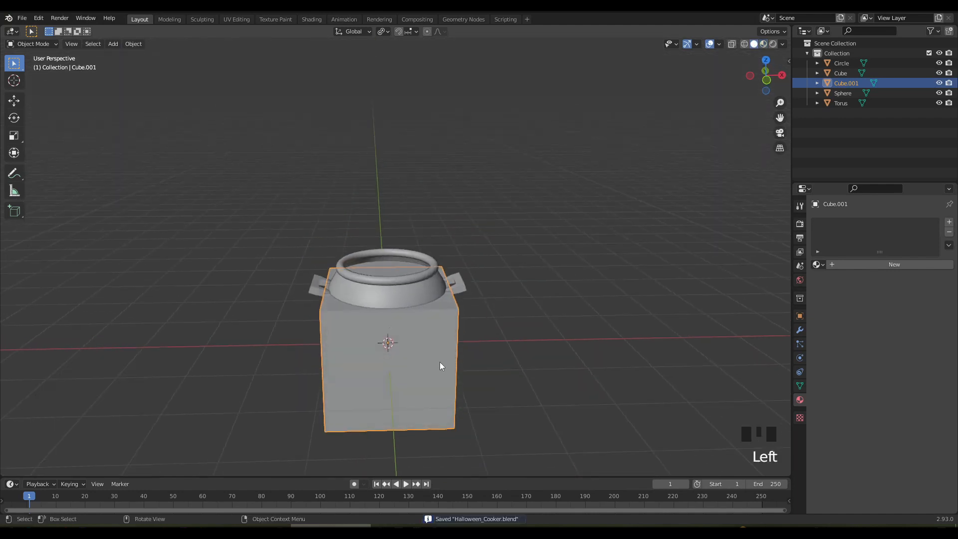
key(g)
key(z)
click(432, 150)
key(s)
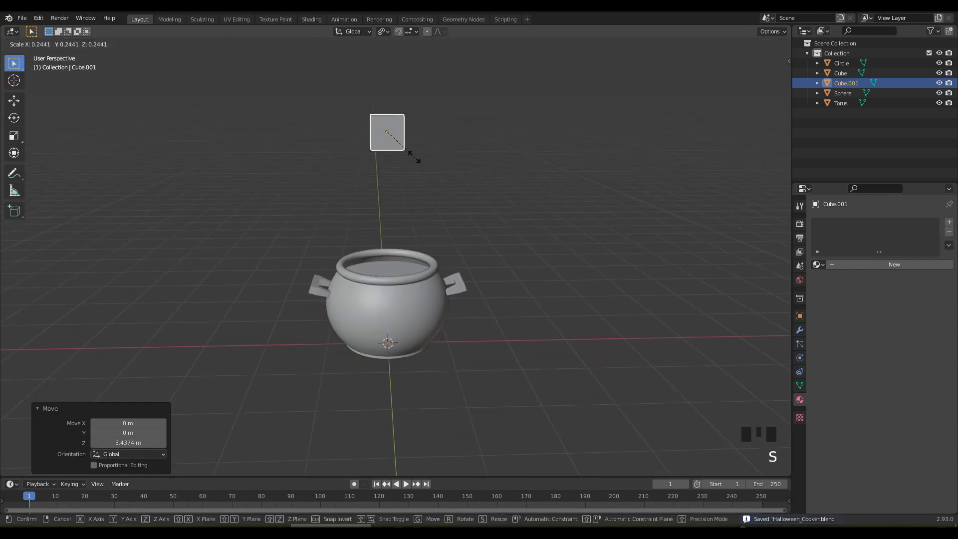
click(391, 142)
In Edit Mode, move the small cube's bottom face about 1.55 m down along Z to form a long stick.
shift+middle_drag(391, 143, 382, 223)
scroll(396, 222, up, 2)
key(Tab)
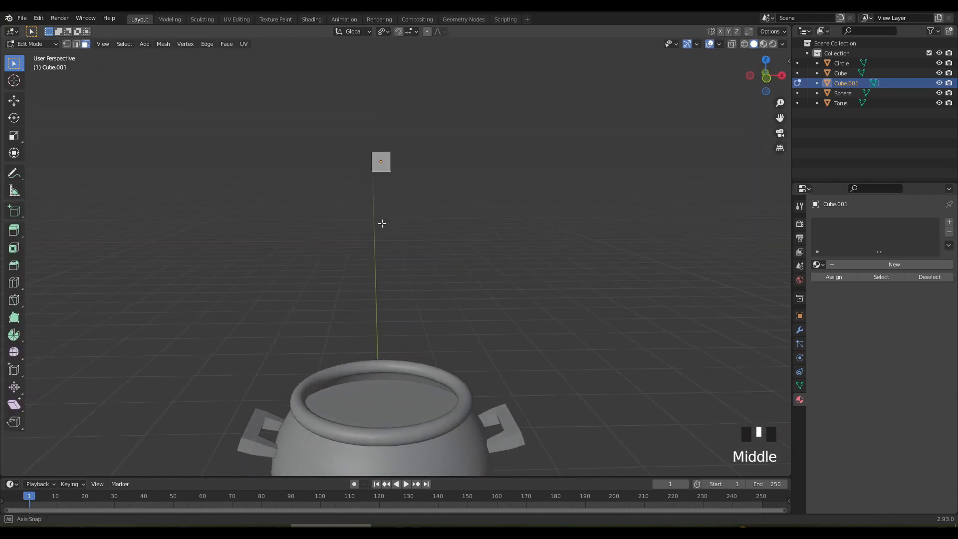
key(g)
key(z)
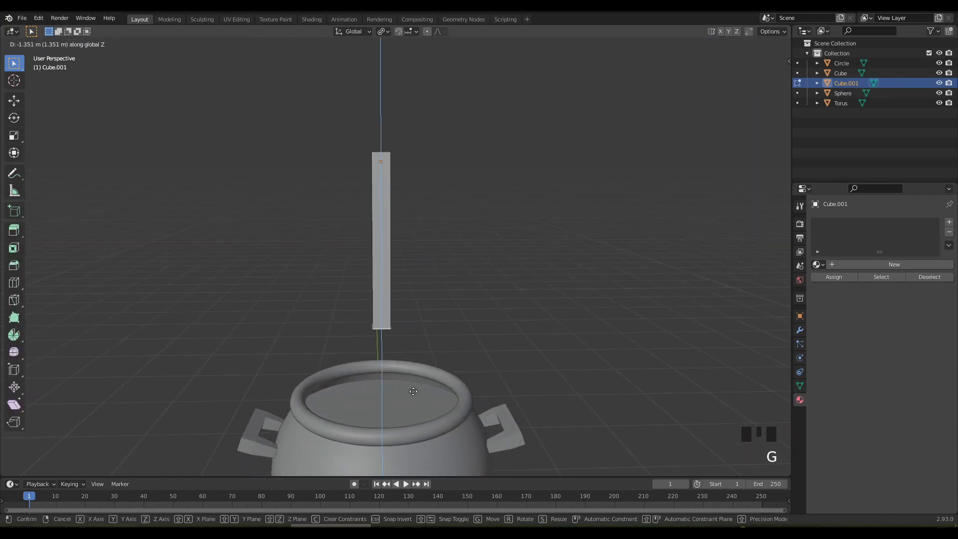
click(417, 412)
shift+middle_drag(417, 412, 436, 289)
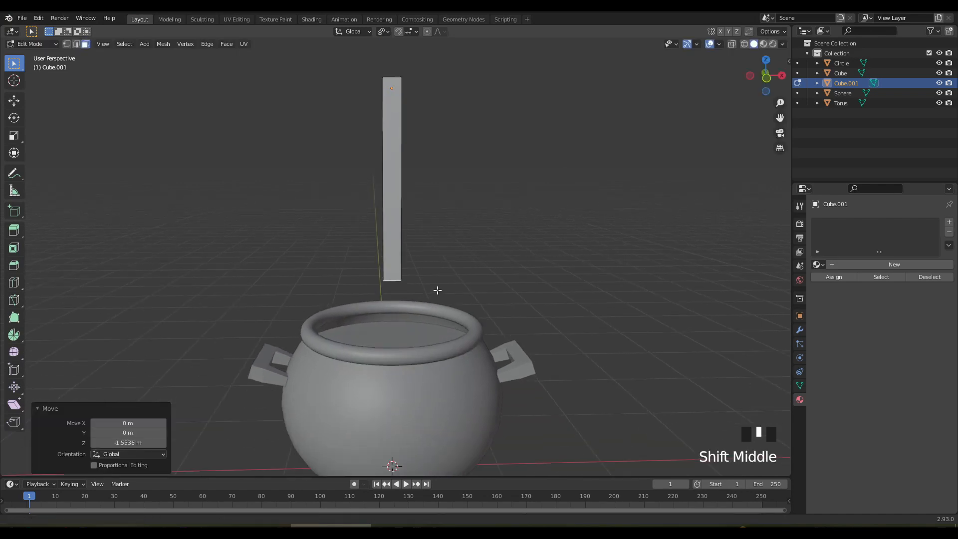
Extrude the stick's bottom face, widen it by 2.544 along X, and extrude it down about 0.47 m as a paddle.
scroll(392, 295, up, 2)
key(s)
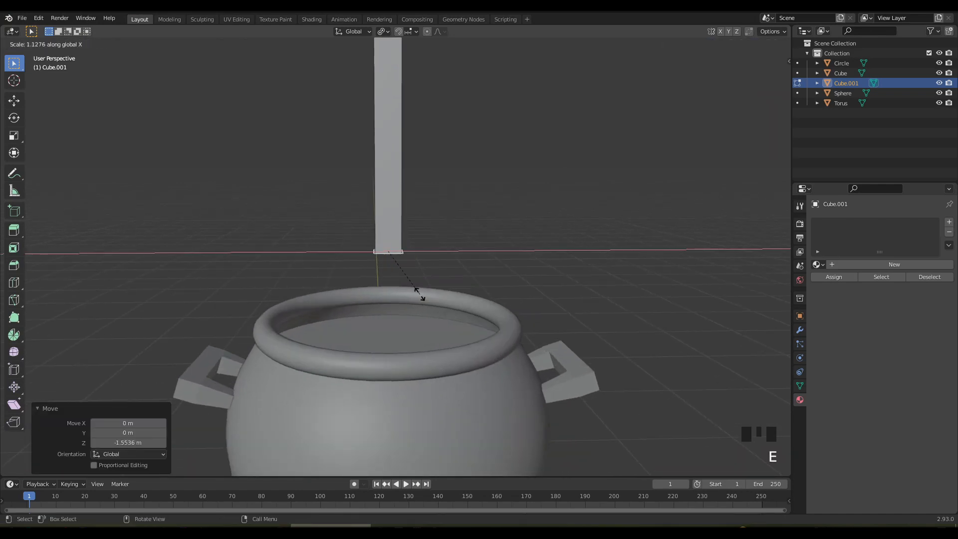
click(500, 291)
key(e)
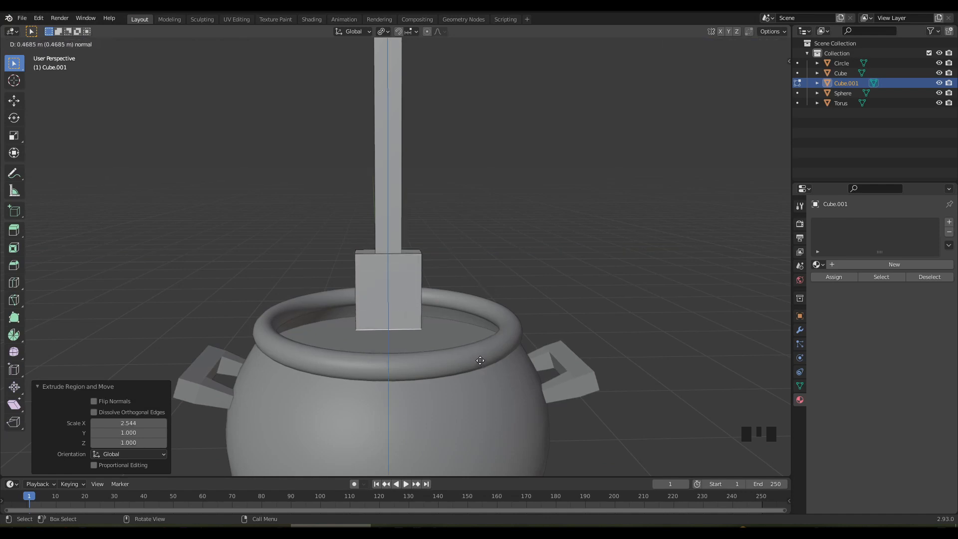
click(480, 360)
Inset the paddle's front face with a thickness of about 0.88 m.
mouse_move(417, 314)
middle_down()
mouse_move(438, 292)
mouse_move(425, 318)
middle_up()
click(408, 306)
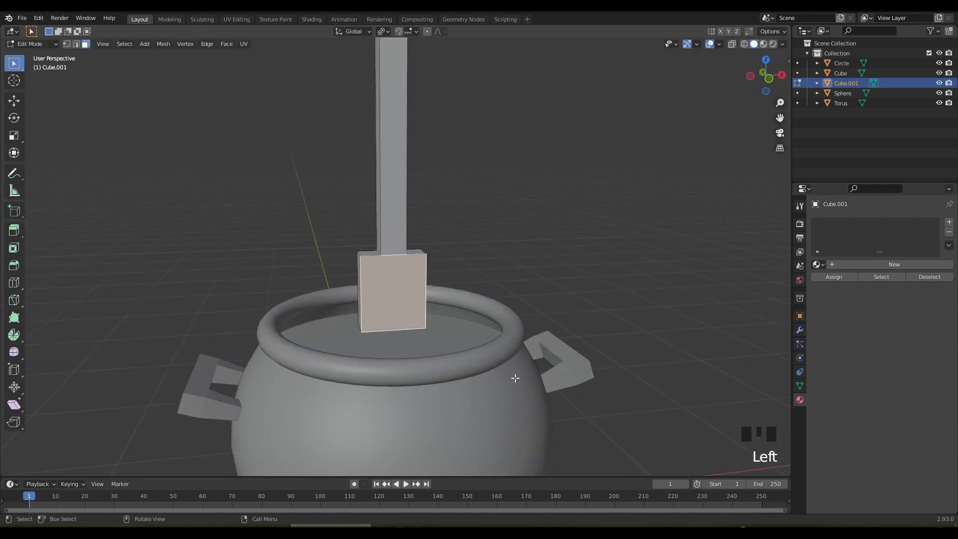
key(i)
click(506, 374)
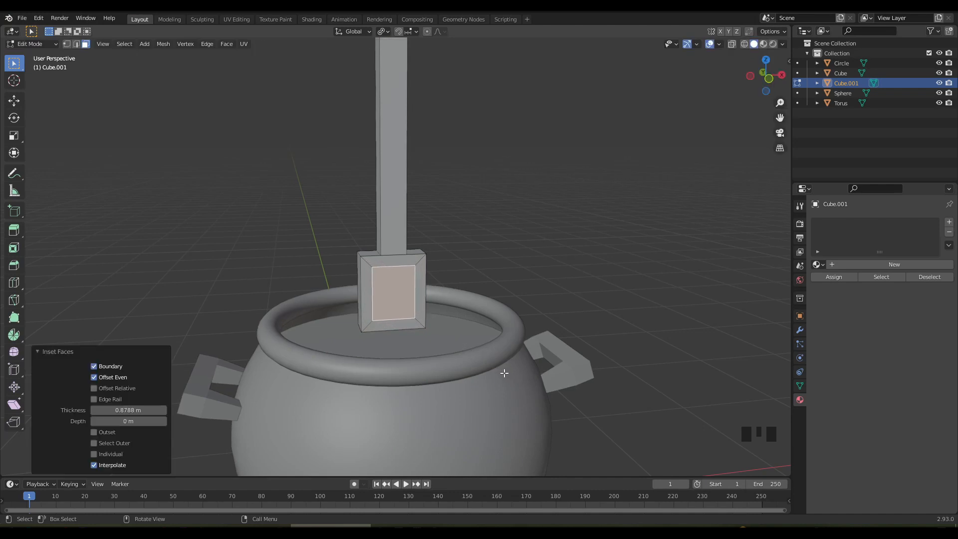
Return to Object Mode and add a Subdivision Surface modifier to the stirring paddle.
middle_drag(506, 374, 725, 353)
click(800, 330)
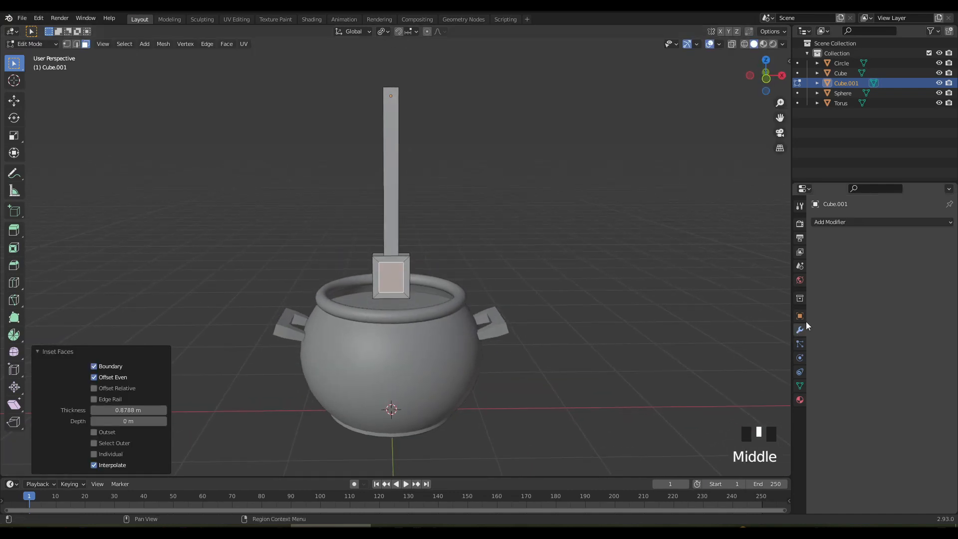
key(Tab)
click(848, 222)
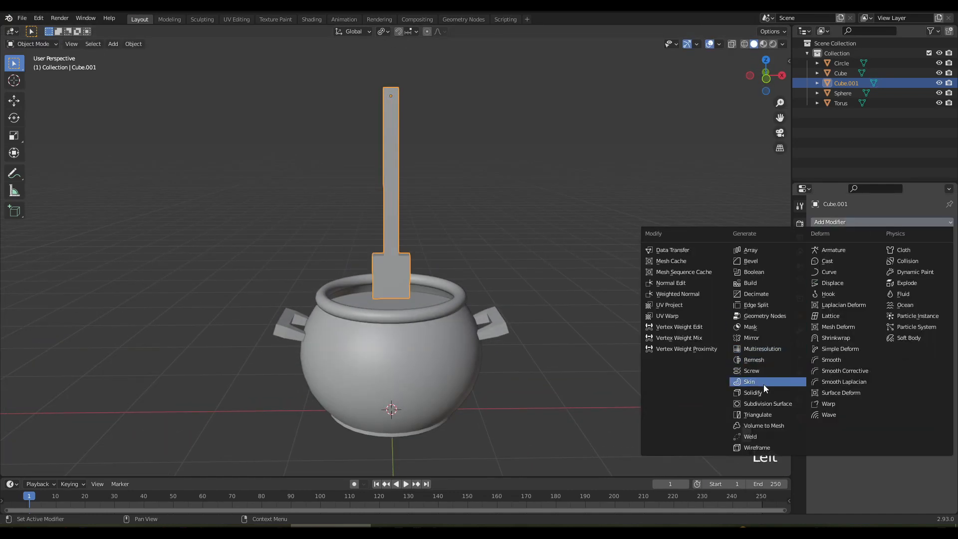
click(754, 404)
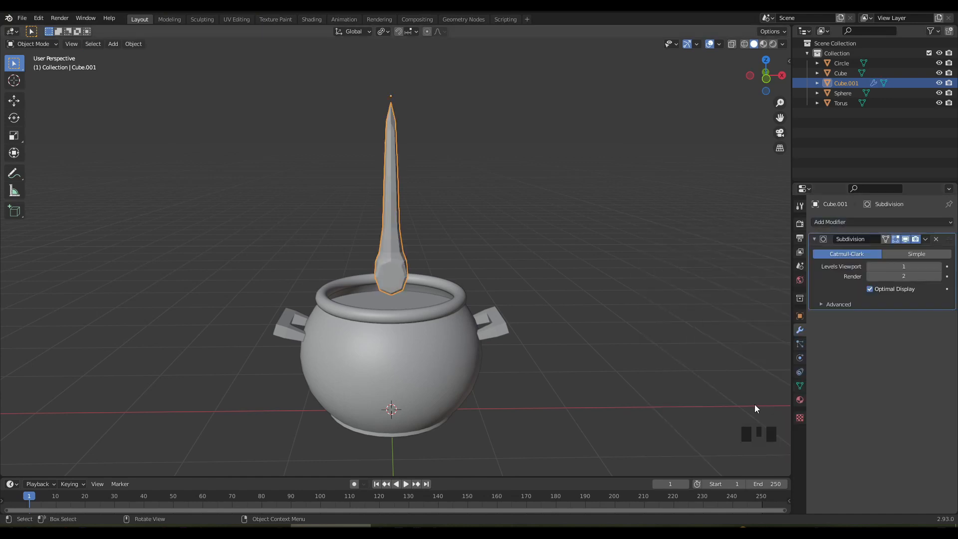
Apply all transforms to the stirring paddle.
scroll(466, 224, up, 2)
middle_drag(466, 223, 452, 261)
scroll(429, 228, up, 3)
scroll(444, 230, down, 1)
key(ctrl+a)
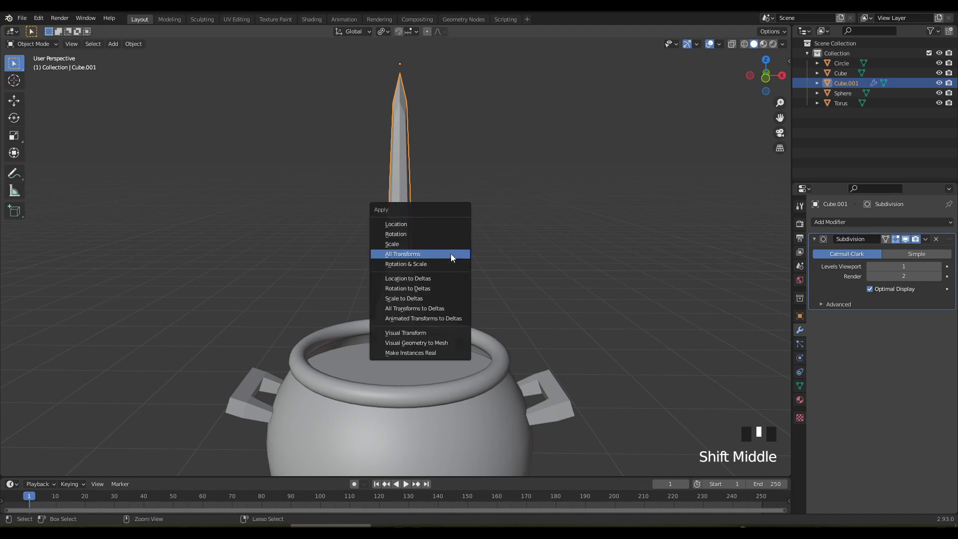
click(451, 253)
In Edit Mode, add a loop cut close to the stick's top end and another just above the paddle blade.
key(Tab)
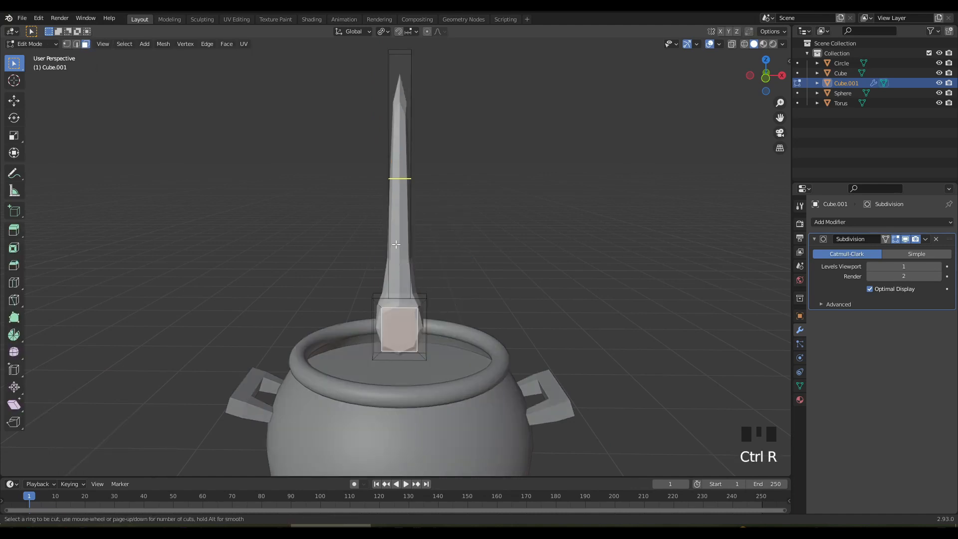
click(400, 178)
click(400, 69)
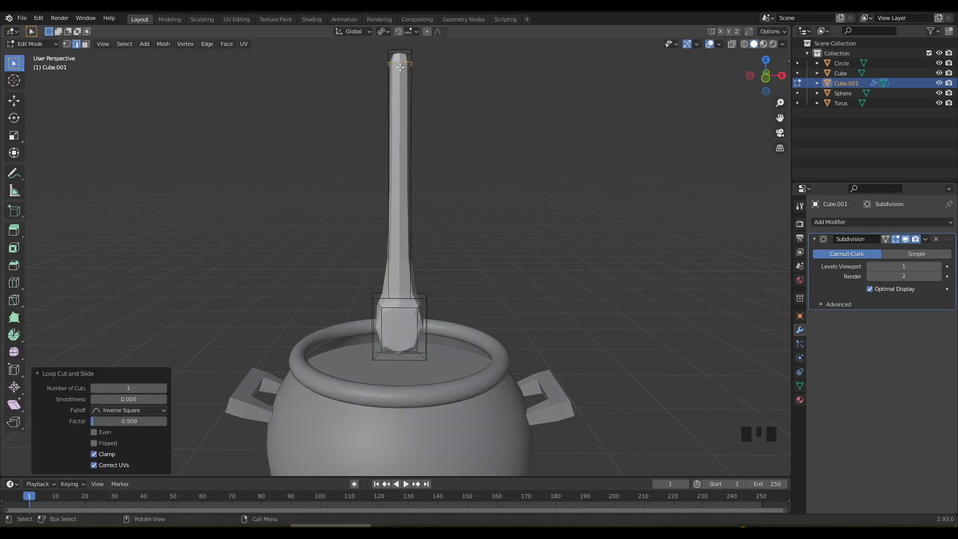
key(ctrl+r)
click(400, 181)
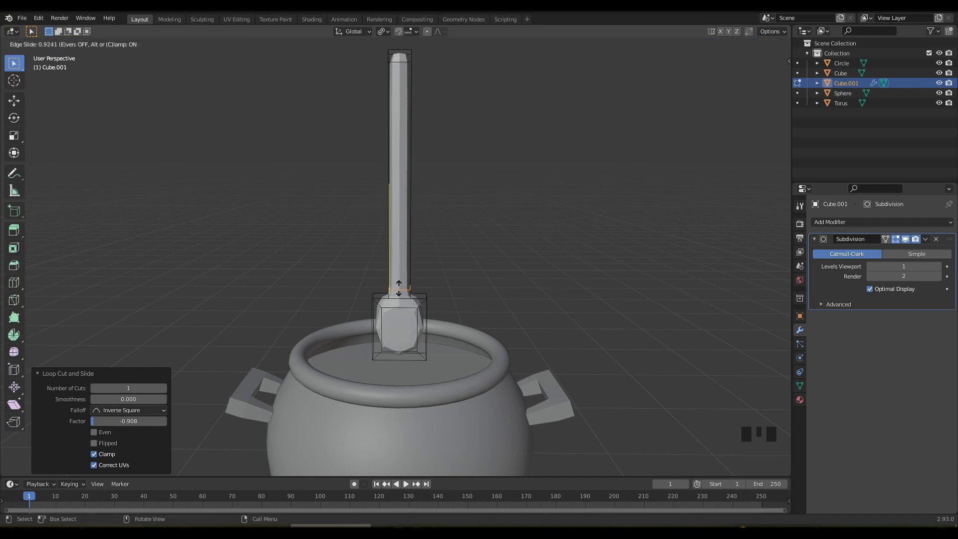
click(398, 287)
Scale the blade's inset front face to about 0.897 and push it about 0.09 m inward along Y as a spoon hollow.
middle_drag(399, 287, 381, 270)
scroll(464, 272, up, 2)
key(3)
click(463, 275)
key(s)
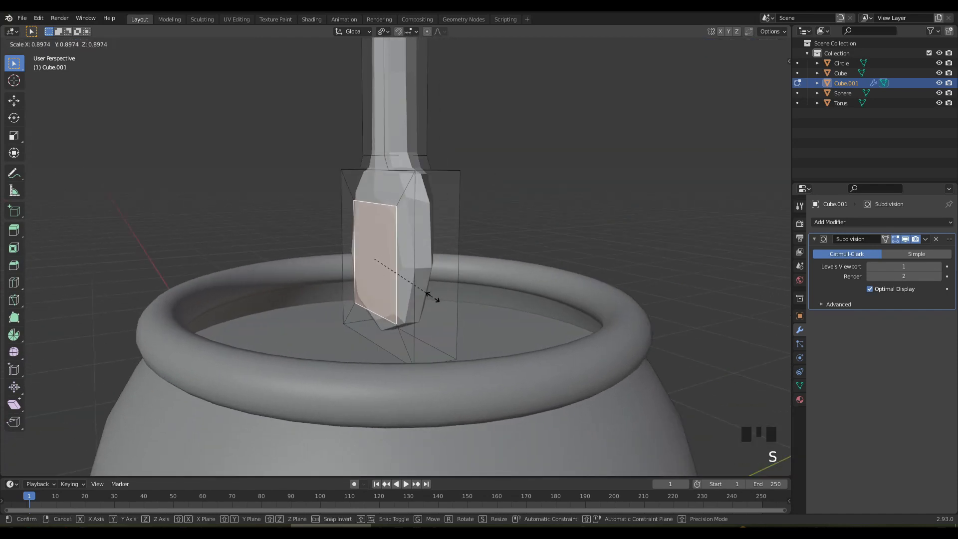
click(432, 297)
key(g)
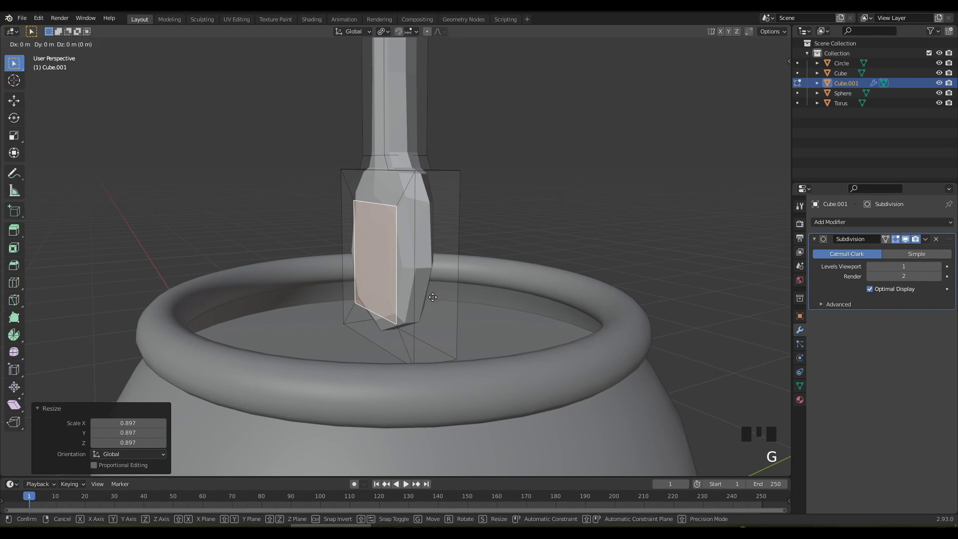
key(y)
click(452, 294)
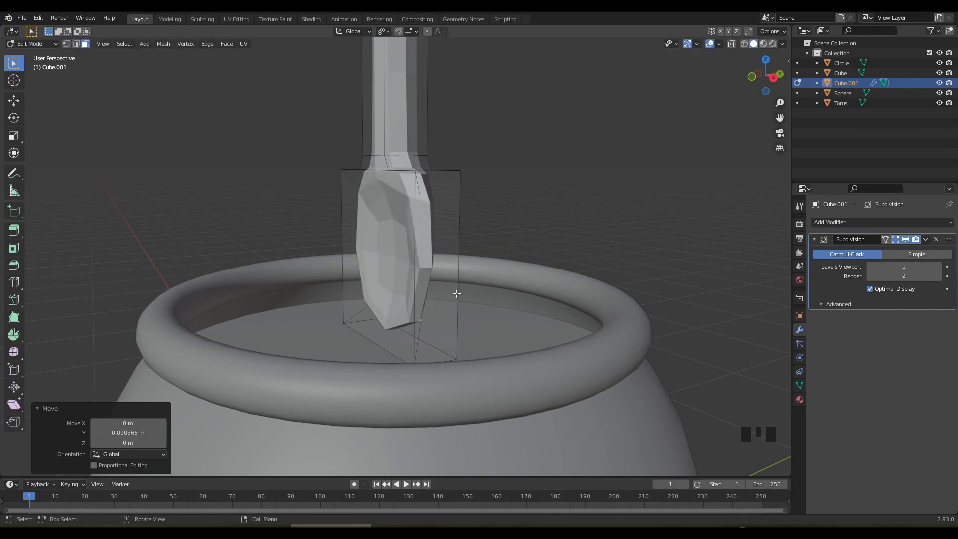
Return to Object Mode, set the spoon's Subdivision viewport level to 2, and apply the modifier.
middle_drag(452, 294, 558, 284)
key(Tab)
scroll(612, 299, up, 3)
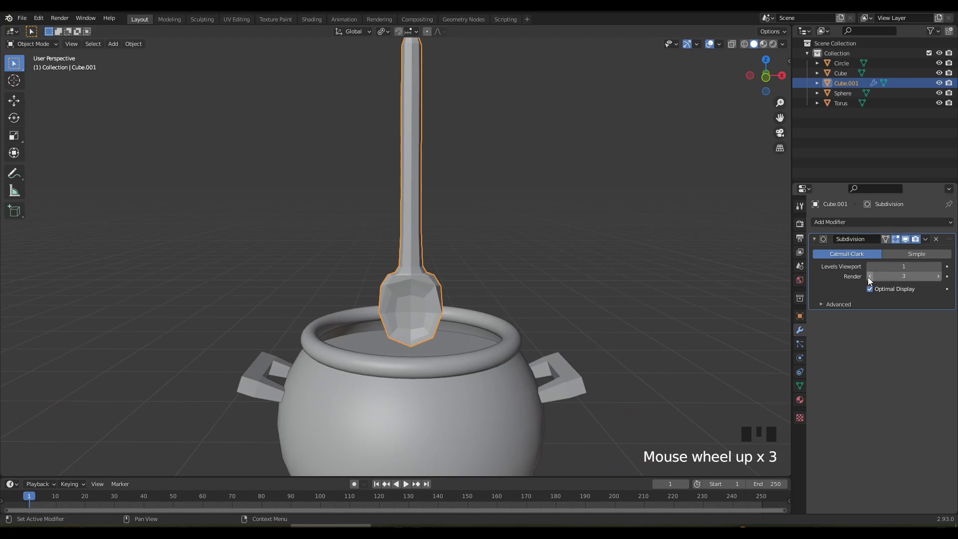
click(937, 270)
click(937, 270)
click(937, 270)
scroll(504, 271, down, 2)
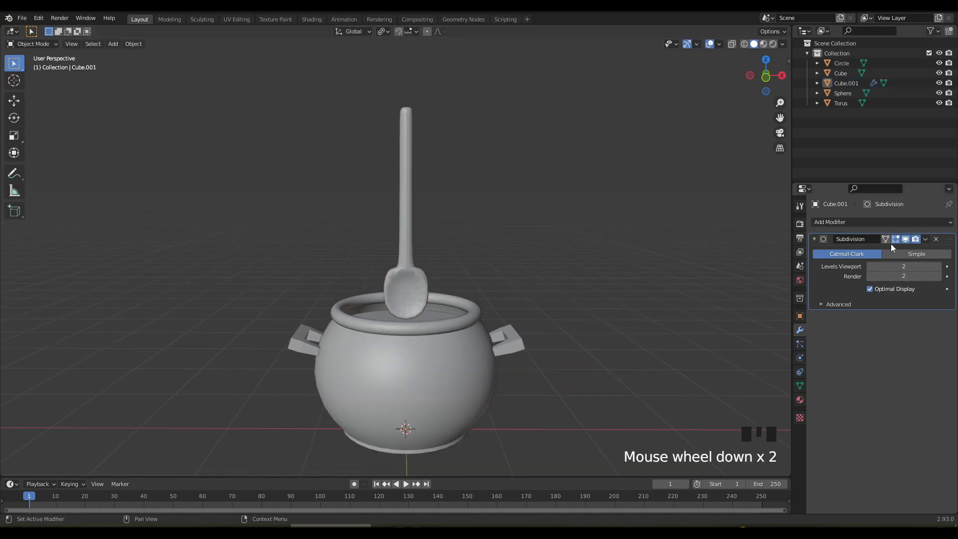
click(925, 239)
click(919, 250)
Set the spoon's origin to its center of mass (volume) and scale the spoon to about 0.784.
click(416, 287)
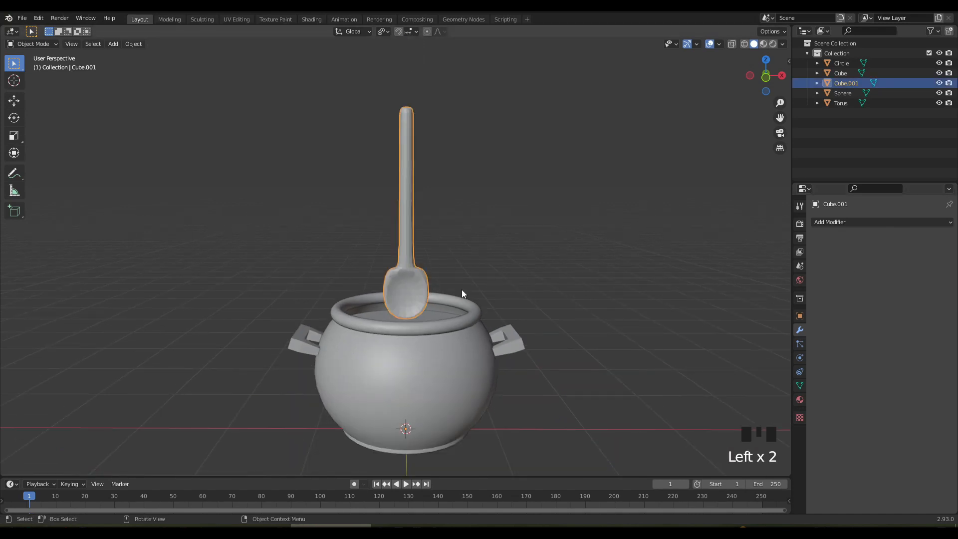
click(133, 44)
mouse_move(143, 65)
click(266, 110)
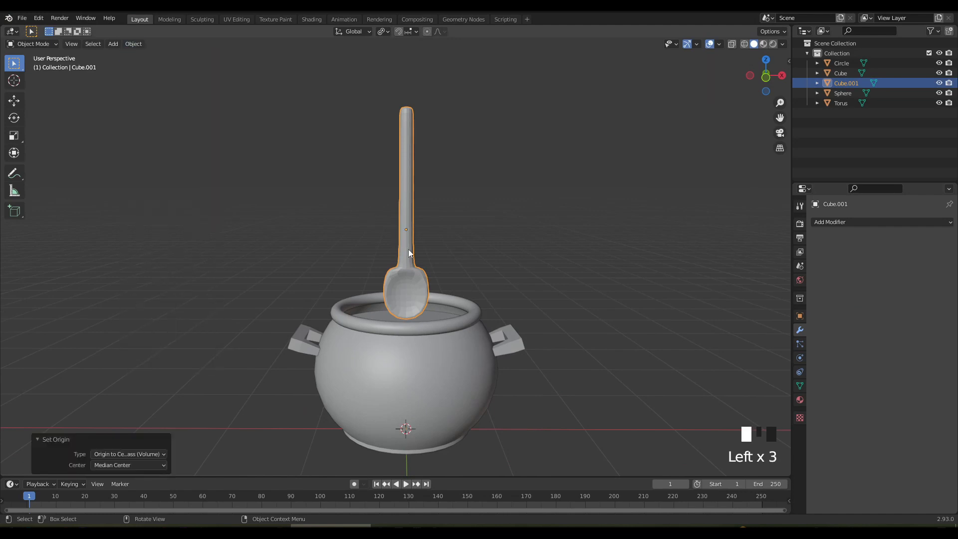
key(s)
click(446, 268)
Apply all transforms to the scaled spoon and set its origin back to the center of mass (volume).
key(ctrl+a)
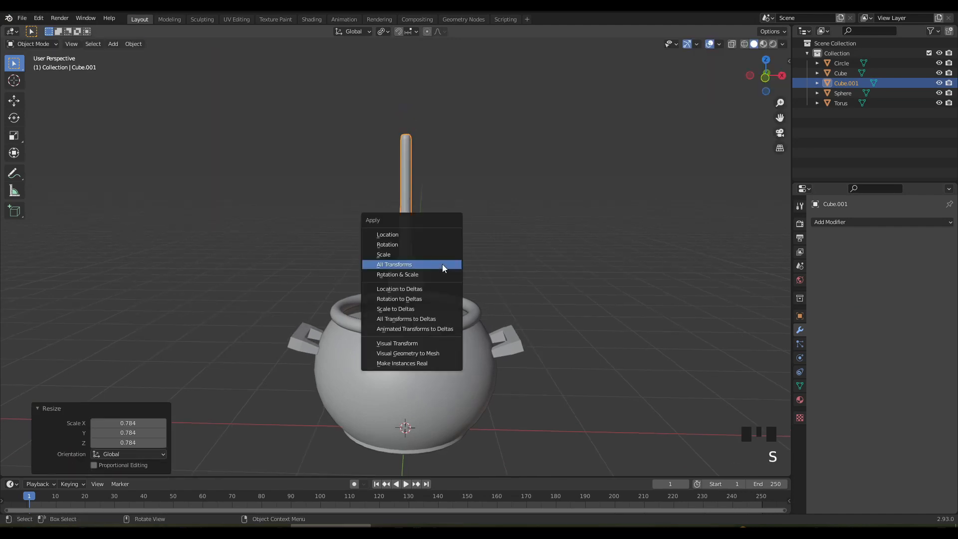
click(439, 265)
click(133, 44)
mouse_move(143, 65)
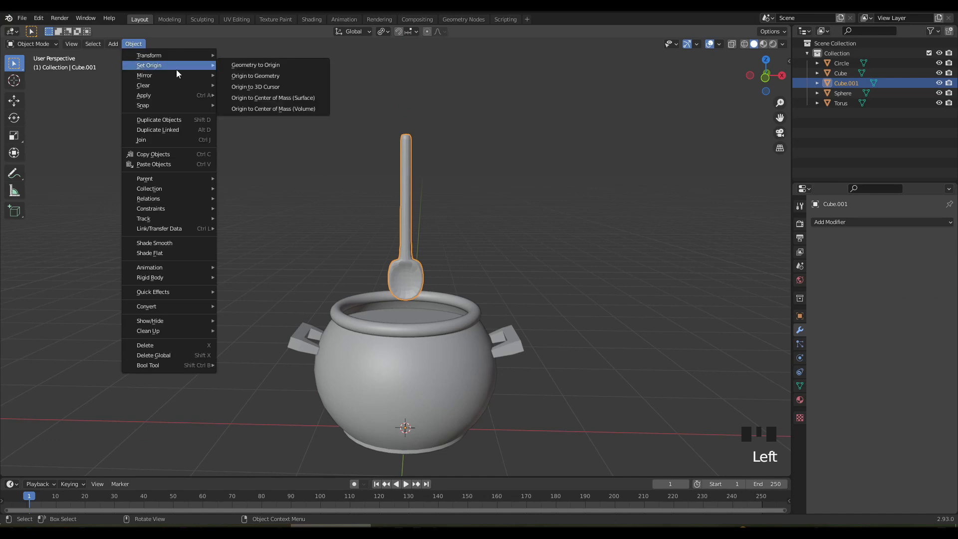
click(267, 110)
Move the spoon about 0.31 m down along Z toward the pot opening.
middle_drag(466, 256, 424, 255)
key(g)
key(z)
click(438, 288)
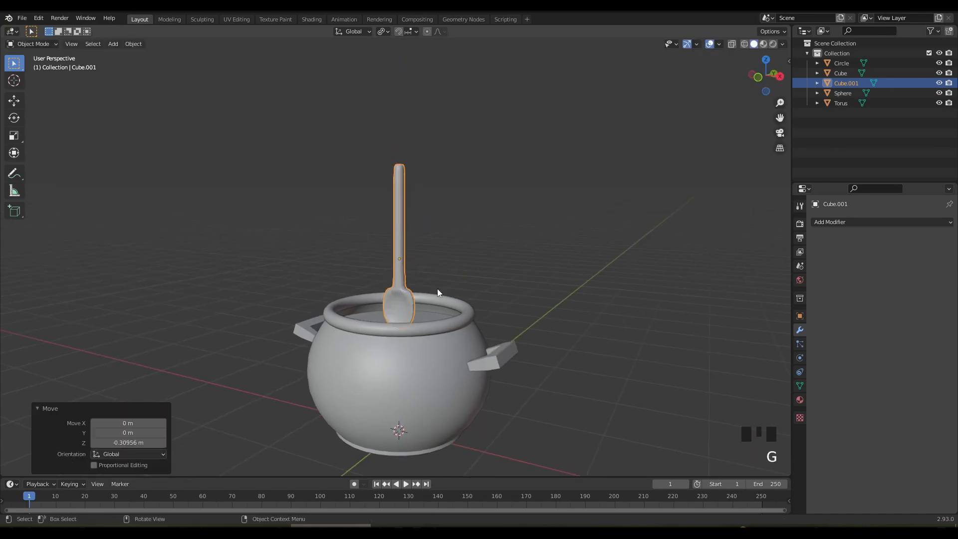
Rotate the spoon around X by about 60.9° and a further 29.4° so it lies horizontally with the bowl facing up.
mouse_move(438, 288)
middle_down()
mouse_move(424, 324)
mouse_move(446, 309)
mouse_move(388, 286)
mouse_move(440, 306)
middle_up()
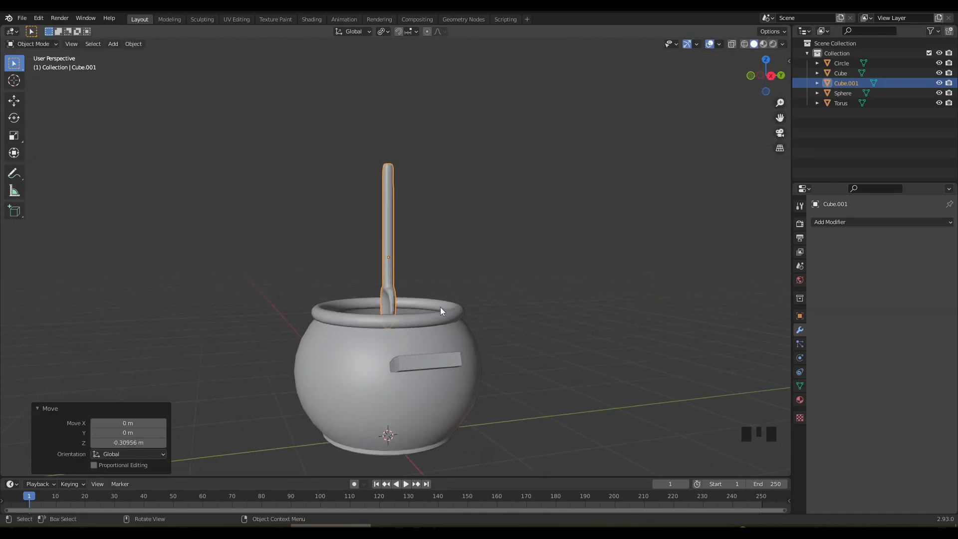
key(r)
key(x)
click(380, 287)
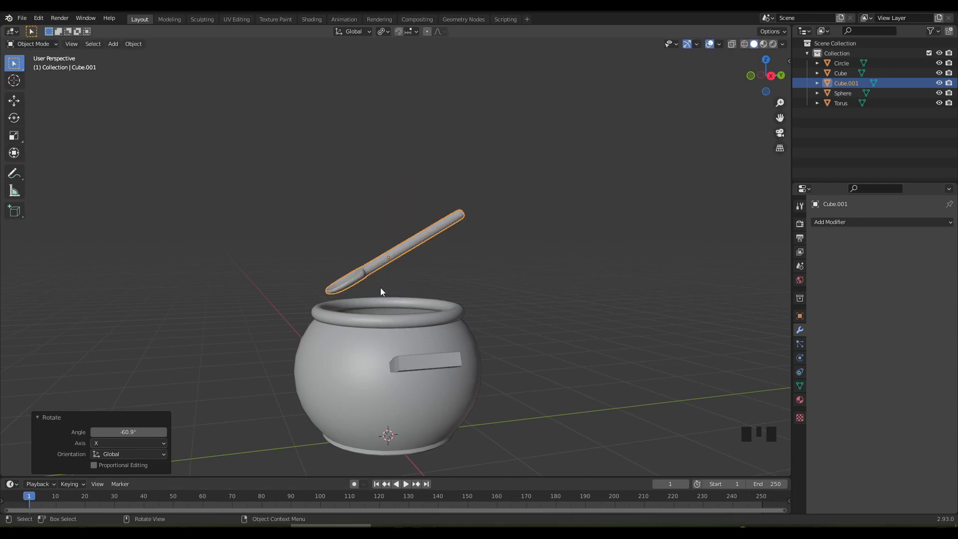
key(r)
key(x)
click(388, 301)
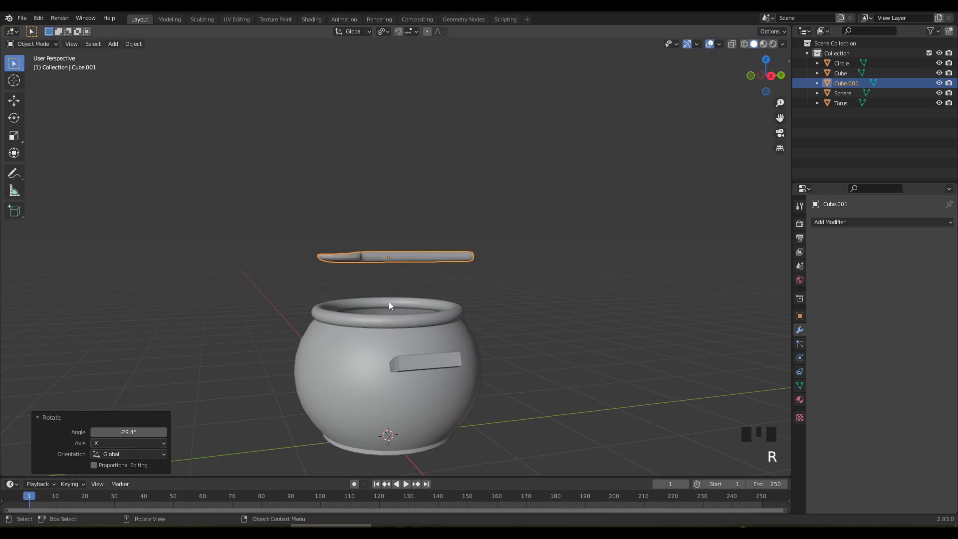
Lower the horizontal spoon about 0.51 m along Z to the height of the pot's rim.
middle_drag(388, 302, 408, 330)
key(g)
key(z)
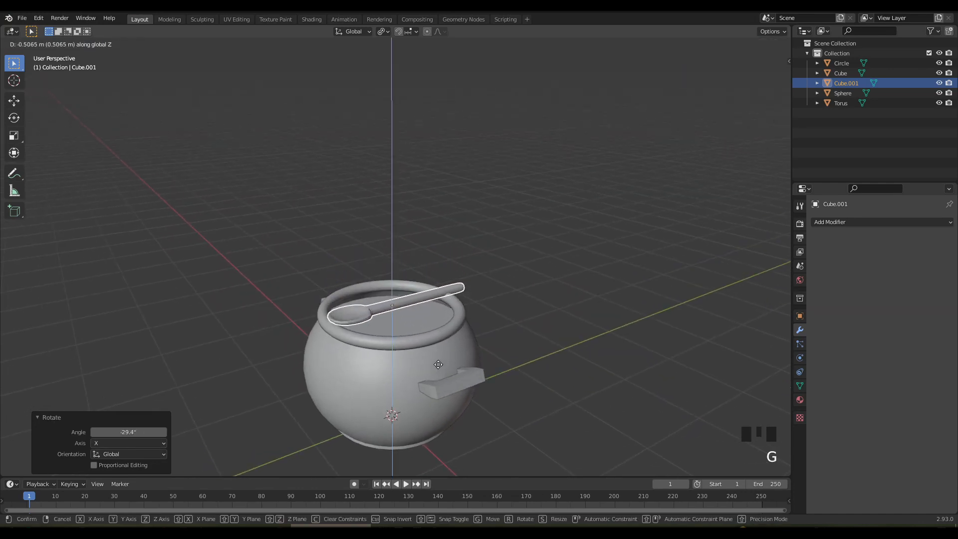
click(438, 366)
Rotate the spoon about -45.8° around Z and shift it horizontally toward the pot's front and one handle.
middle_drag(438, 366, 518, 393)
key(r)
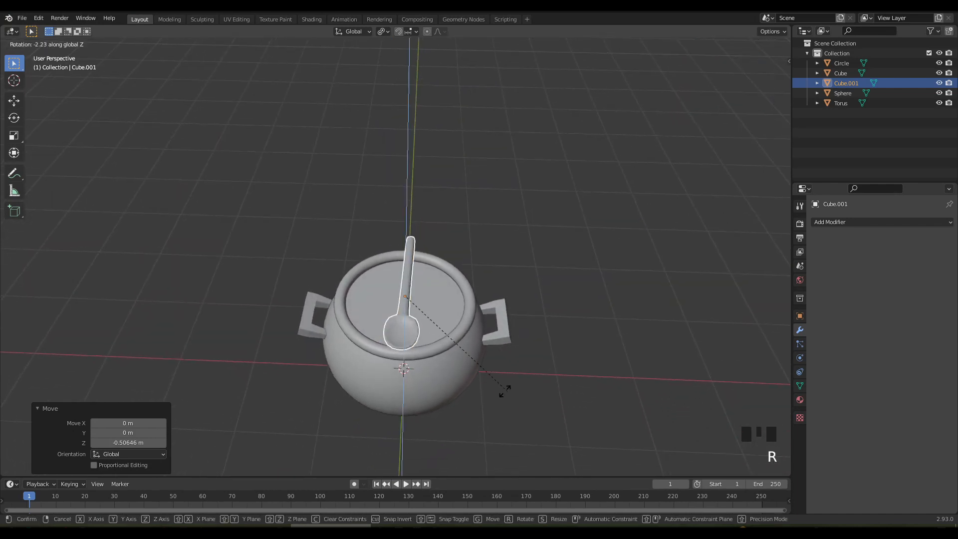
click(432, 372)
key(g)
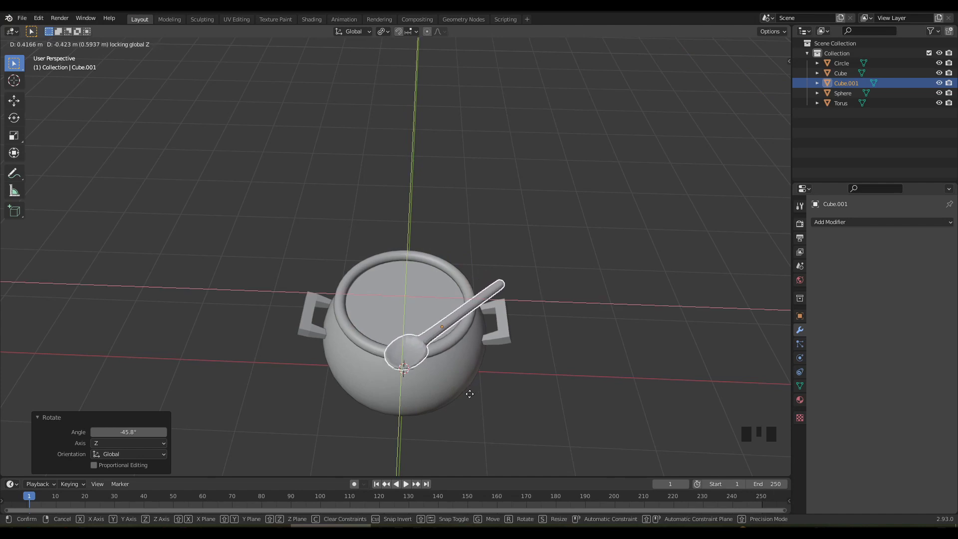
click(465, 390)
Adjust the spoon's height along Z so it rests across the pot's rim.
middle_drag(465, 390, 480, 259)
key(g)
key(z)
click(426, 323)
Switch to Material Preview shading and give the spoon a new material with a dark orange-brown base color.
middle_drag(481, 259, 452, 284)
scroll(442, 308, up, 1)
shift+middle_drag(451, 284, 443, 293)
click(763, 44)
click(501, 217)
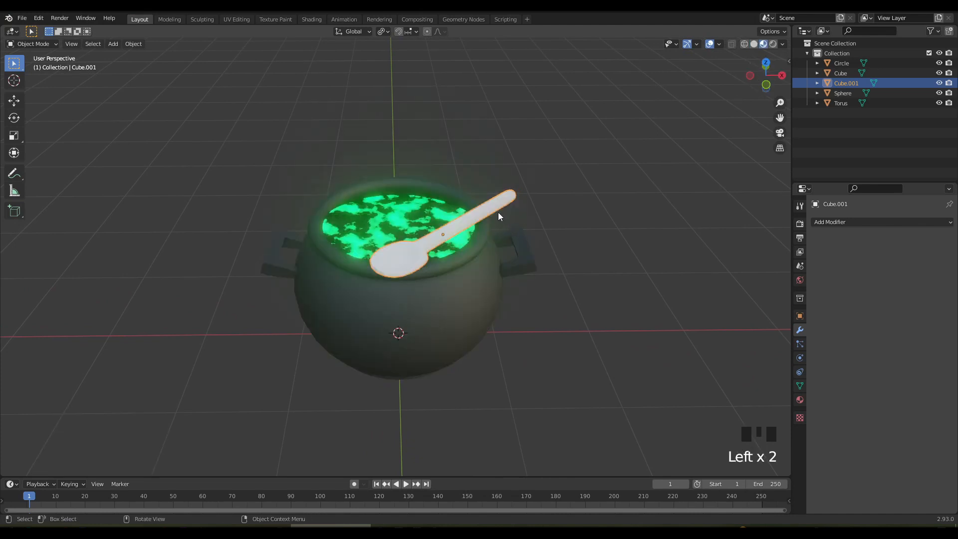
click(800, 399)
click(891, 264)
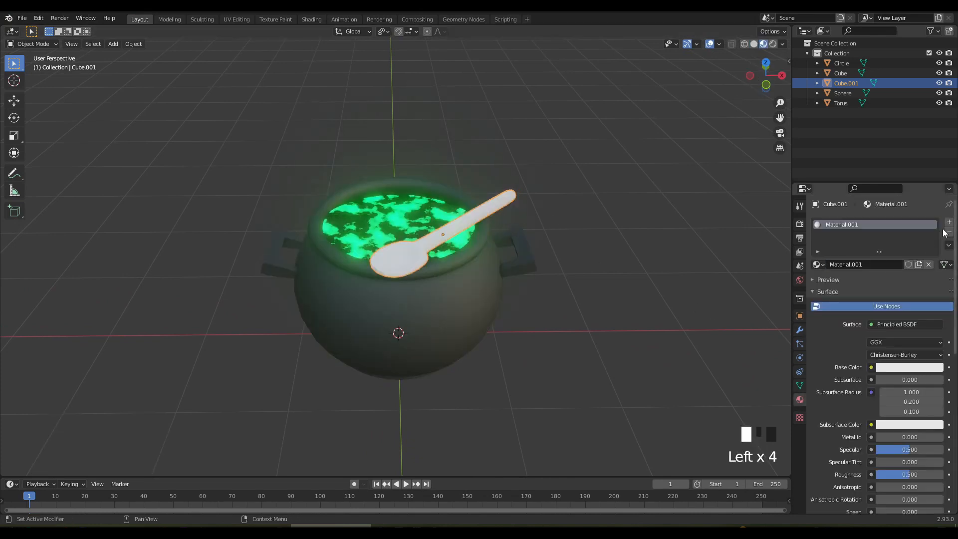
click(895, 368)
click(880, 290)
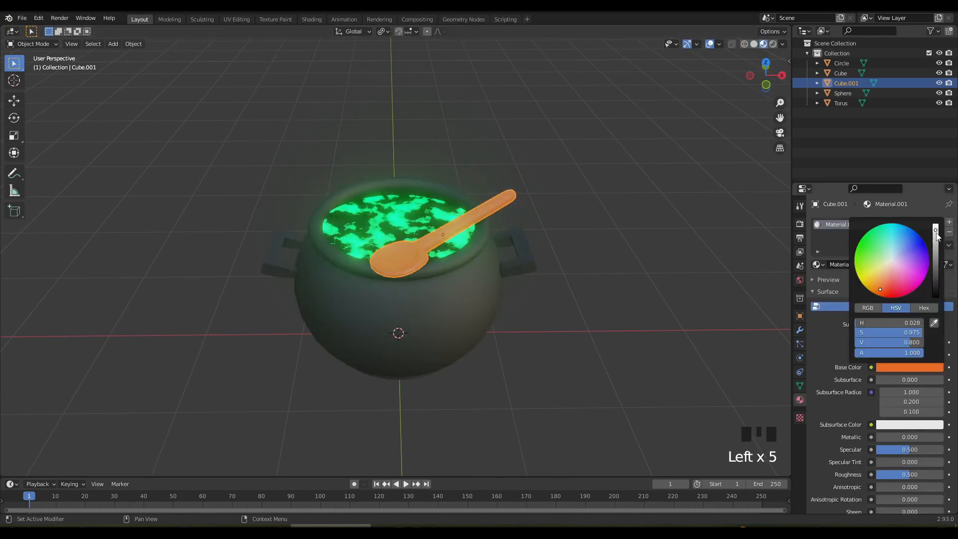
drag(936, 234, 936, 267)
click(608, 355)
Refine the spoon's base color to a darker, yellower brown and set its roughness to about 0.919.
middle_drag(578, 379, 572, 359)
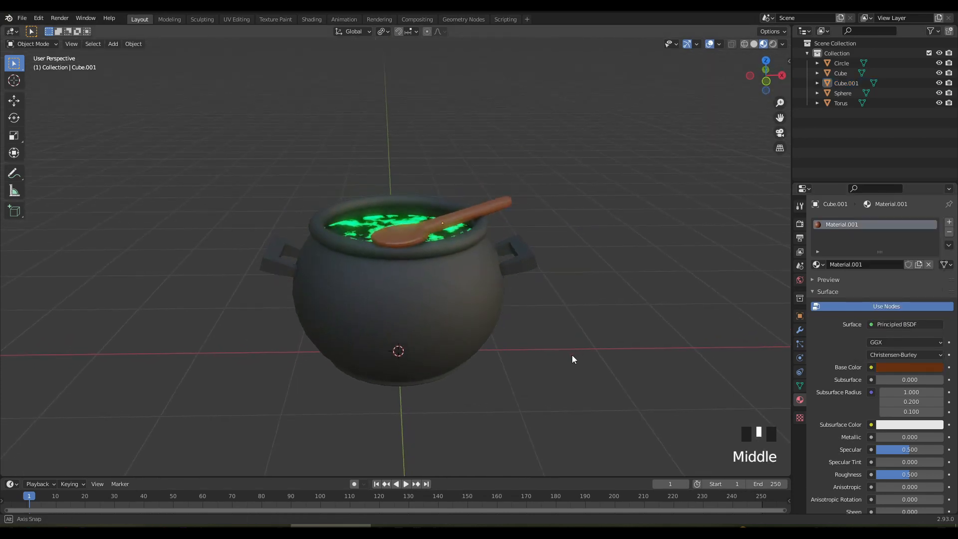
mouse_move(496, 392)
shift+middle_down()
mouse_move(514, 374)
mouse_move(496, 402)
shift+middle_up()
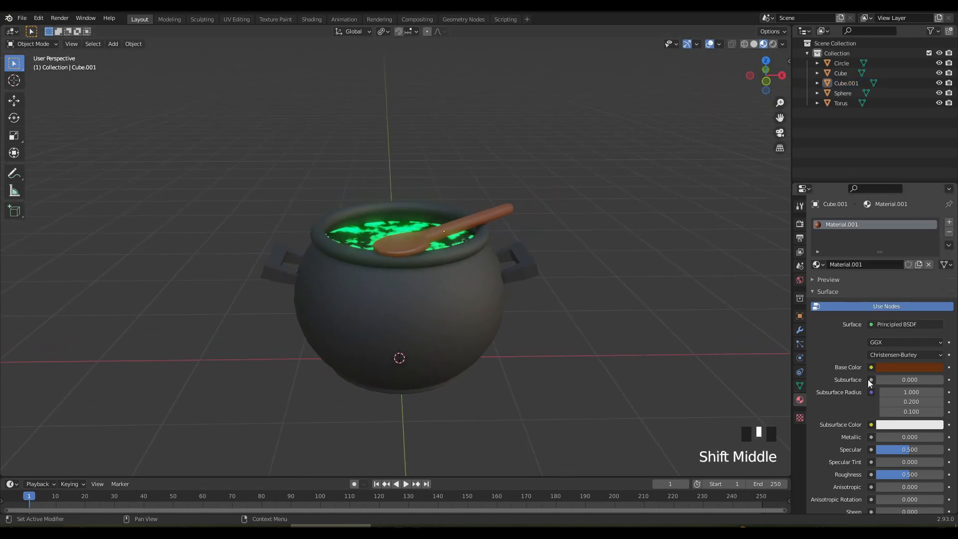
click(905, 368)
drag(936, 268, 936, 271)
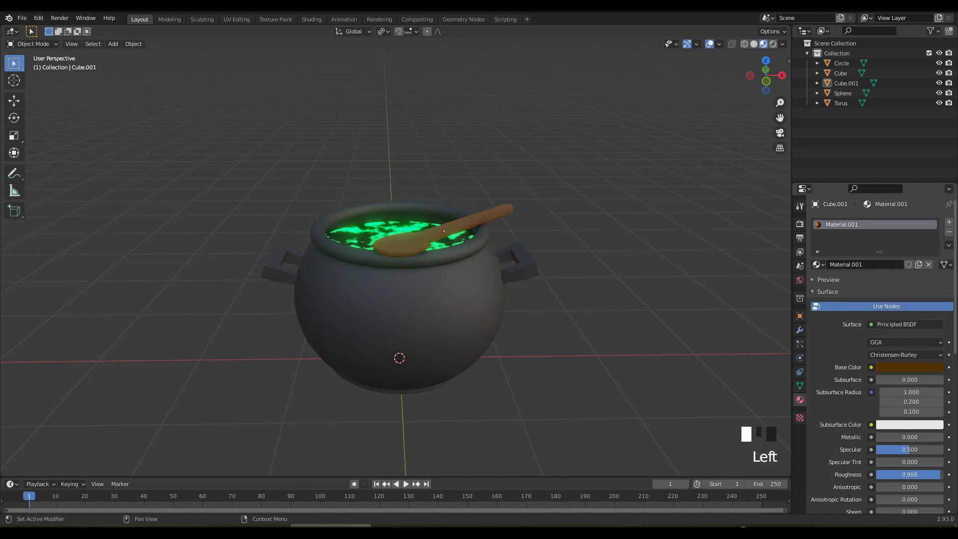
drag(909, 474, 906, 475)
Hide the viewport overlays and view the finished pot with its spoon from a different angle.
click(710, 44)
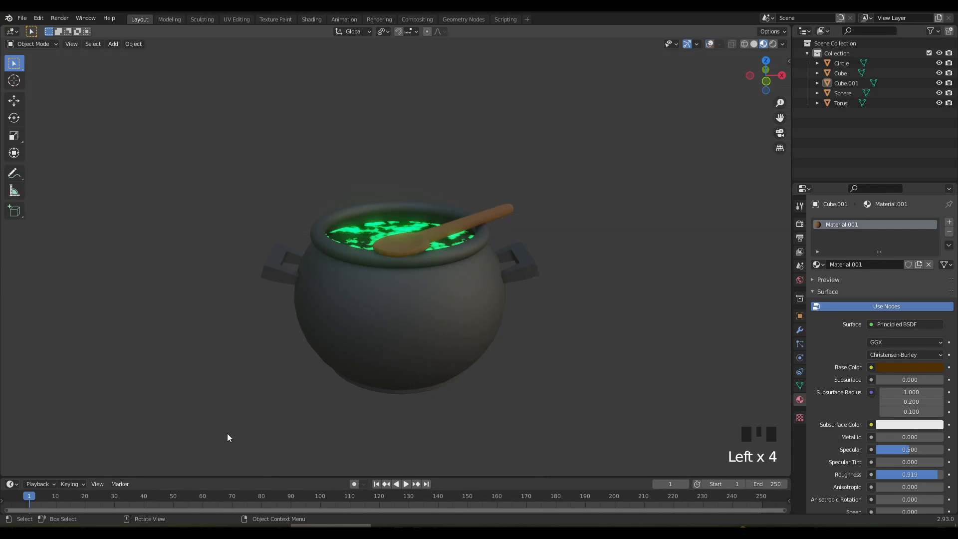
middle_drag(237, 433, 283, 438)
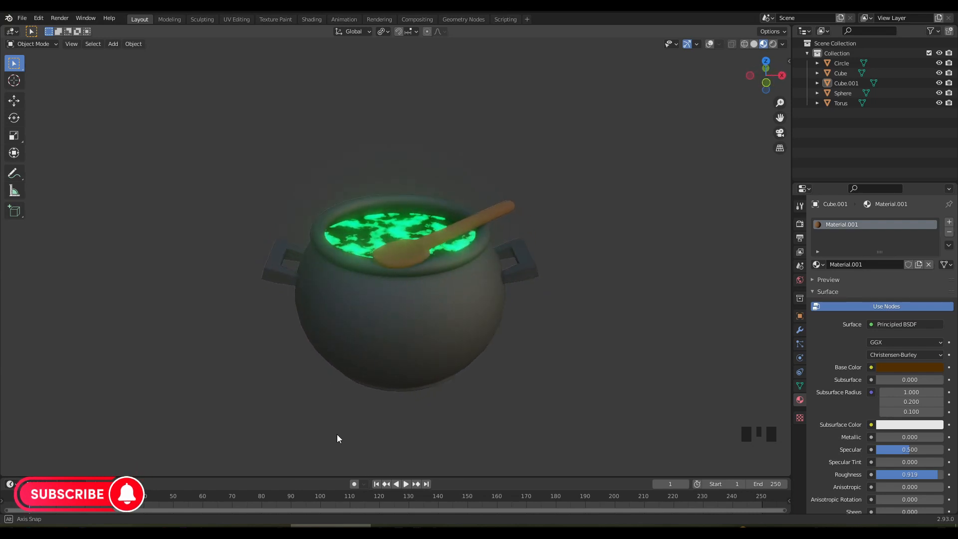